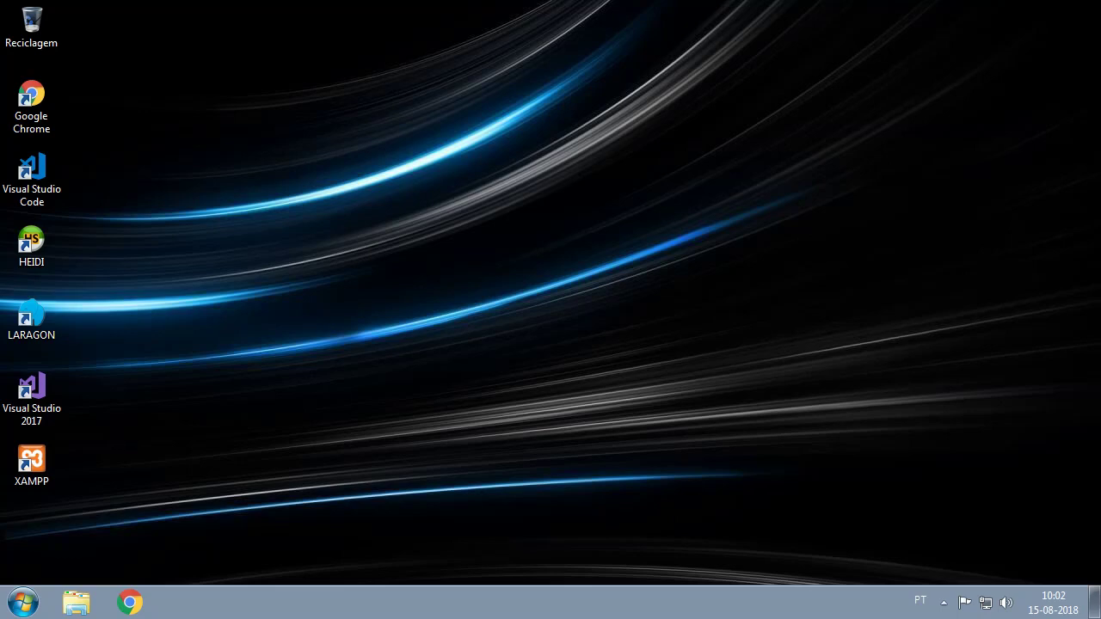
# Open Google Chrome, search Google for mysql workbench, and open the MySQL Workbench product page.
pyautogui.click(130, 602)
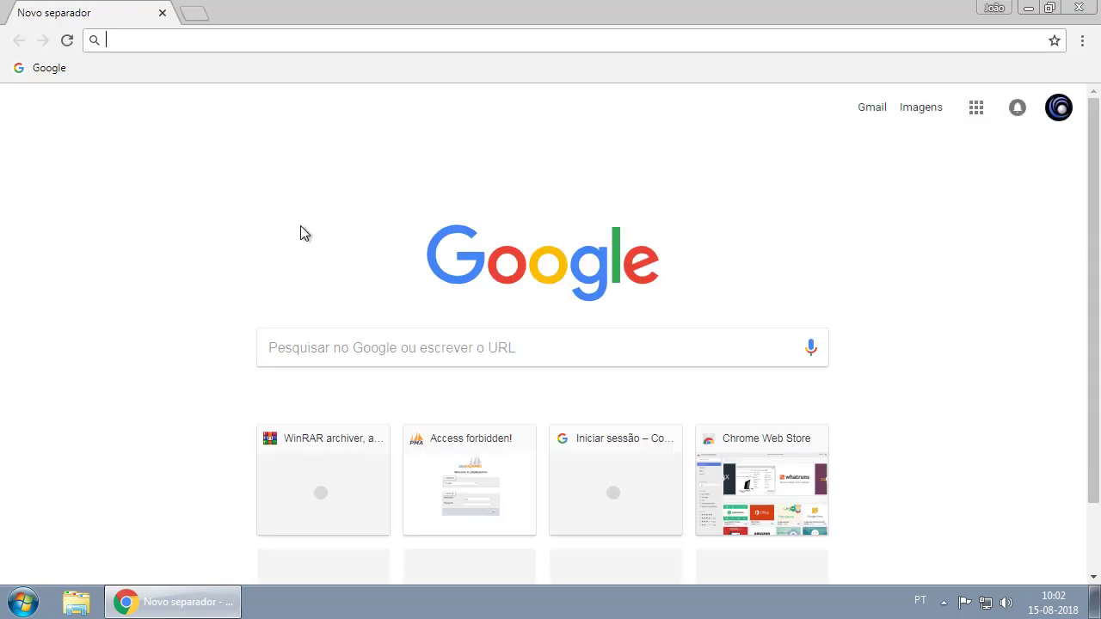
pyautogui.write('my')
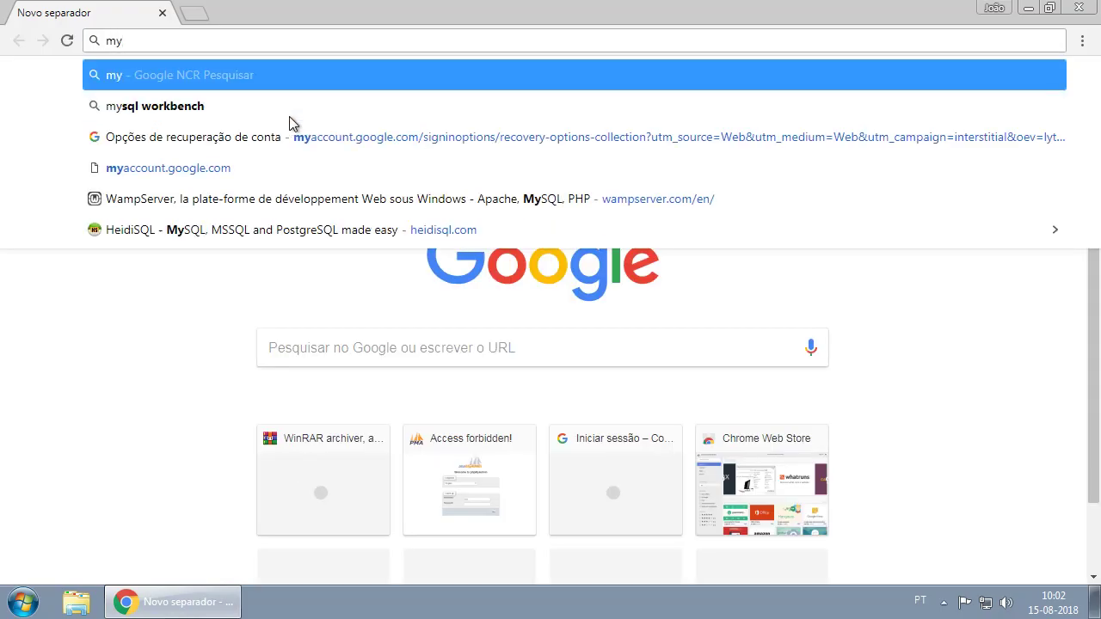
pyautogui.press('Down')
pyautogui.press('Return')
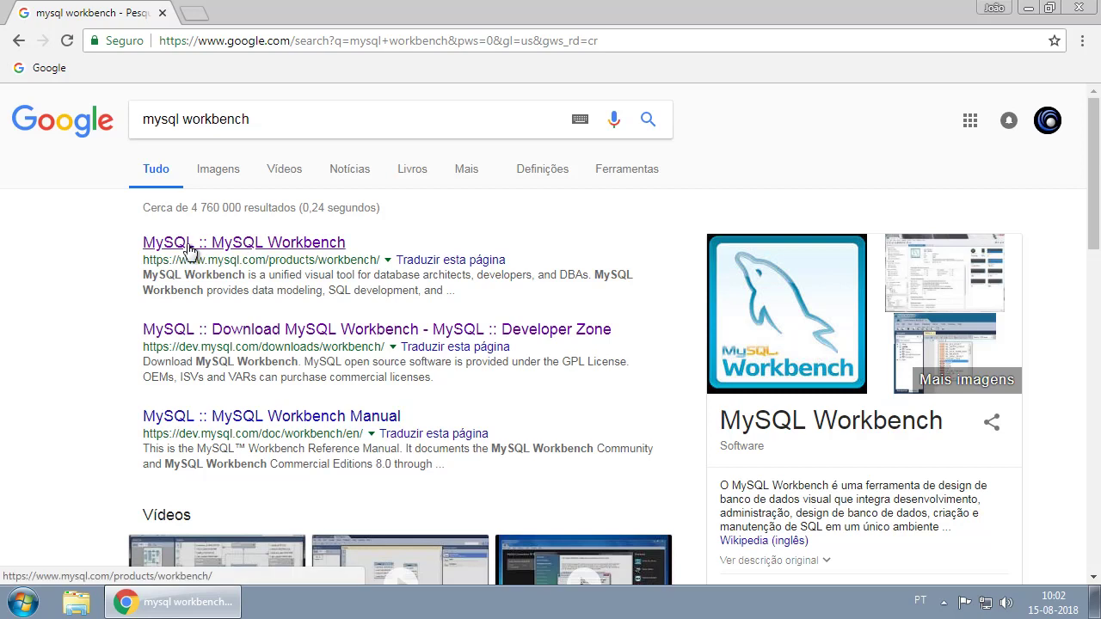
pyautogui.click(243, 244)
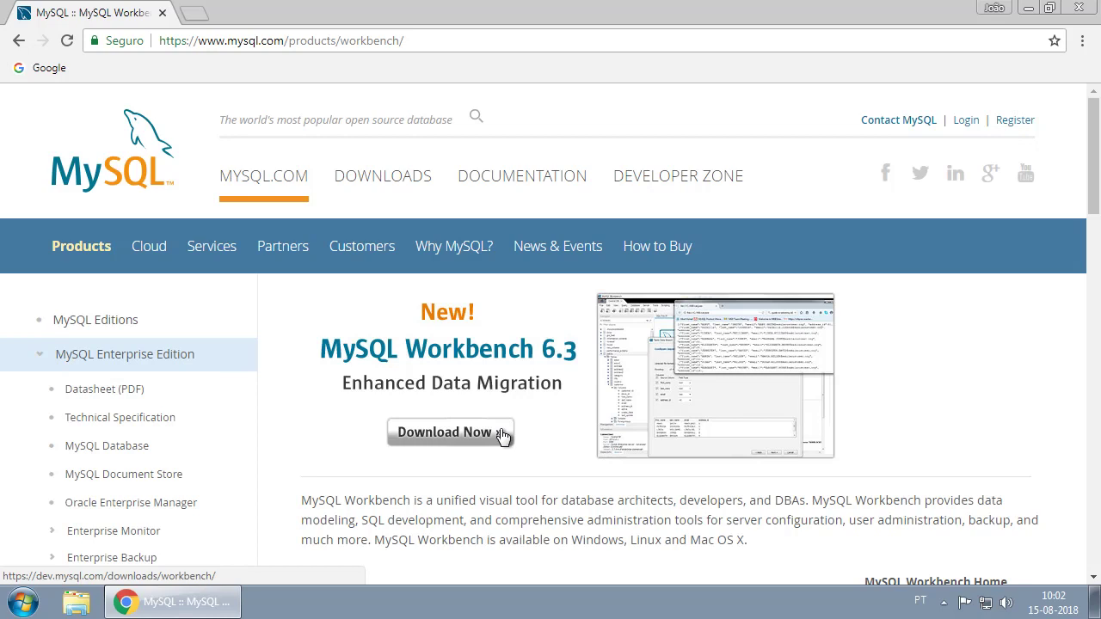
# Go to the MySQL Workbench 8.0.12 downloads and keep Microsoft Windows as the operating system.
pyautogui.scroll(-1, 503, 437)
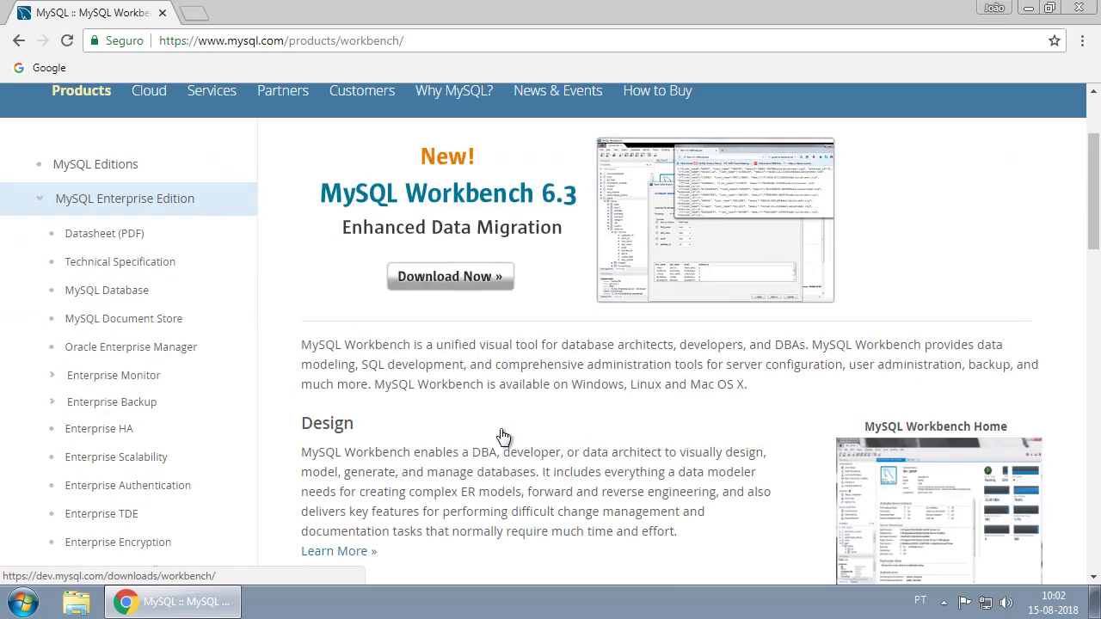
pyautogui.click(453, 346)
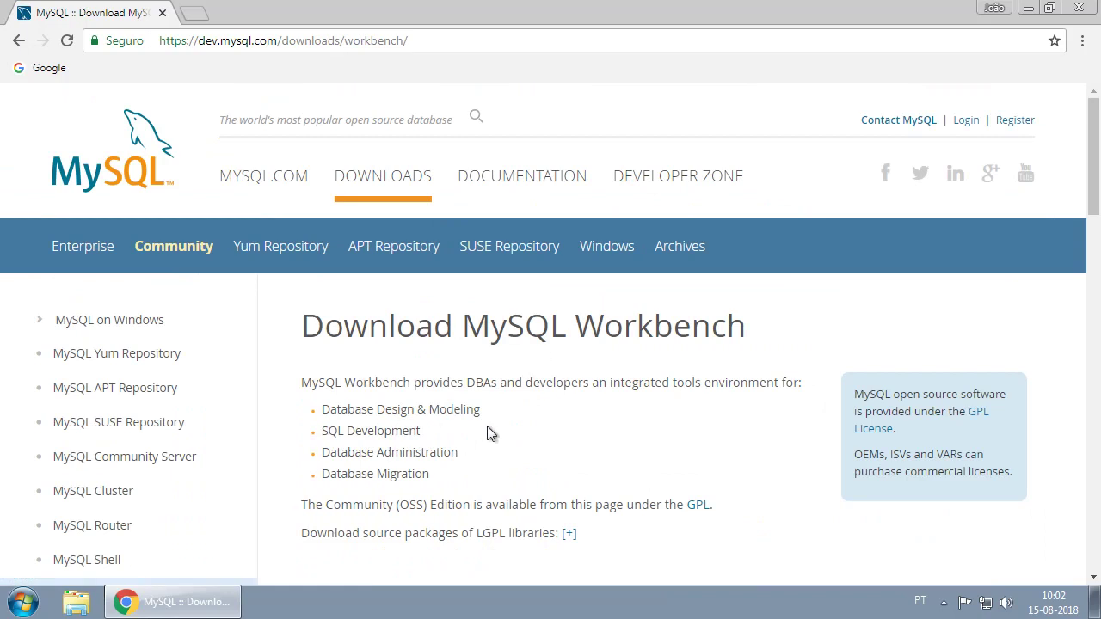
pyautogui.scroll(-4, 491, 430)
pyautogui.scroll(-5, 491, 411)
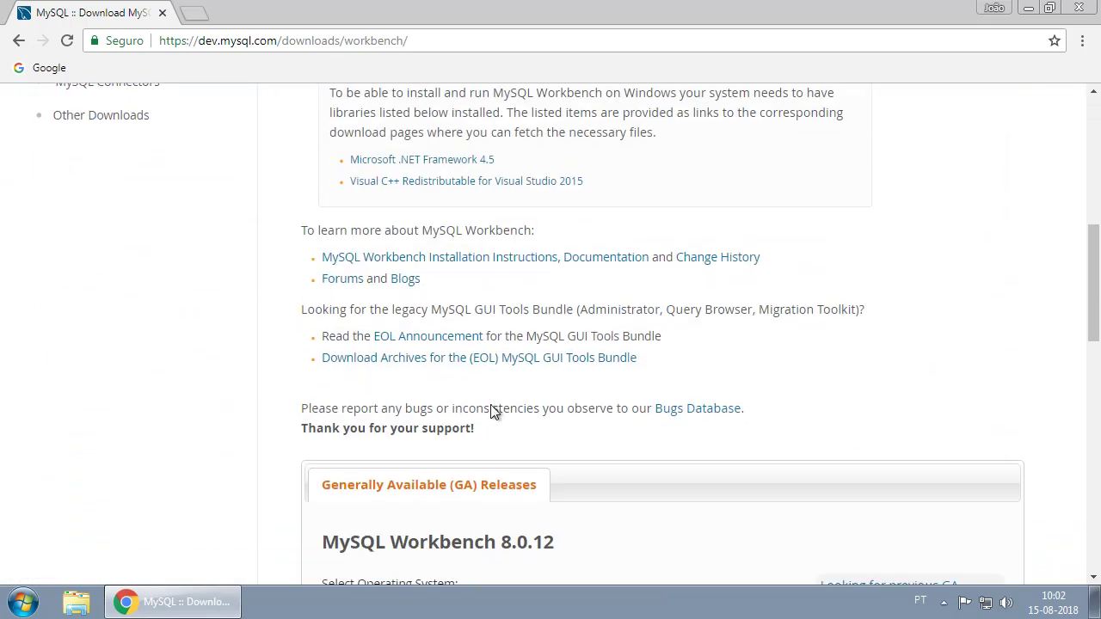
pyautogui.scroll(-2, 495, 412)
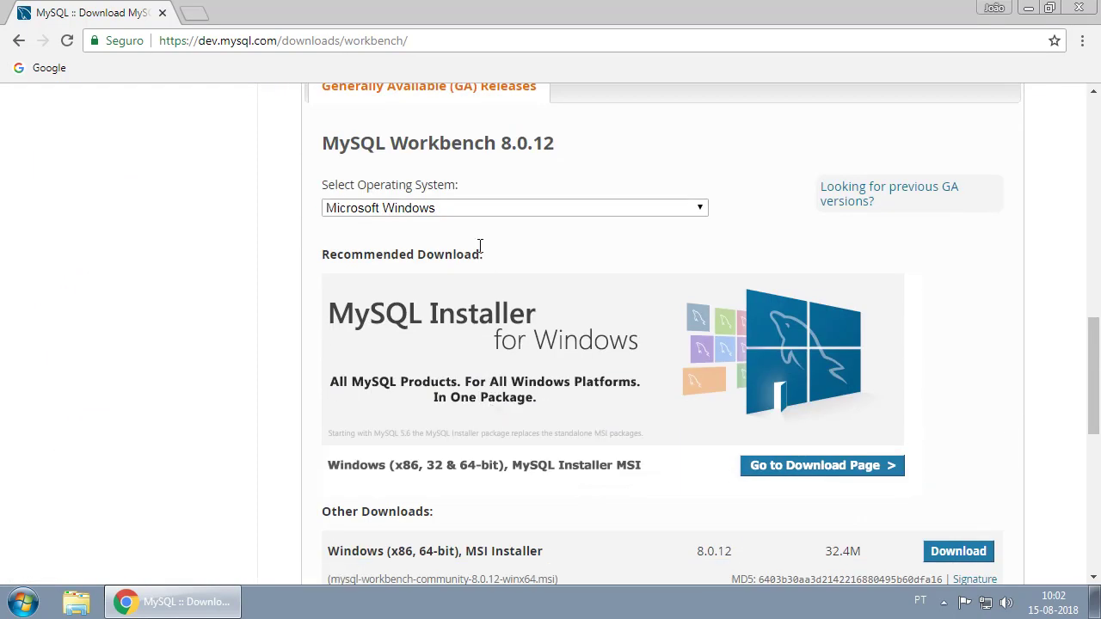
pyautogui.click(498, 213)
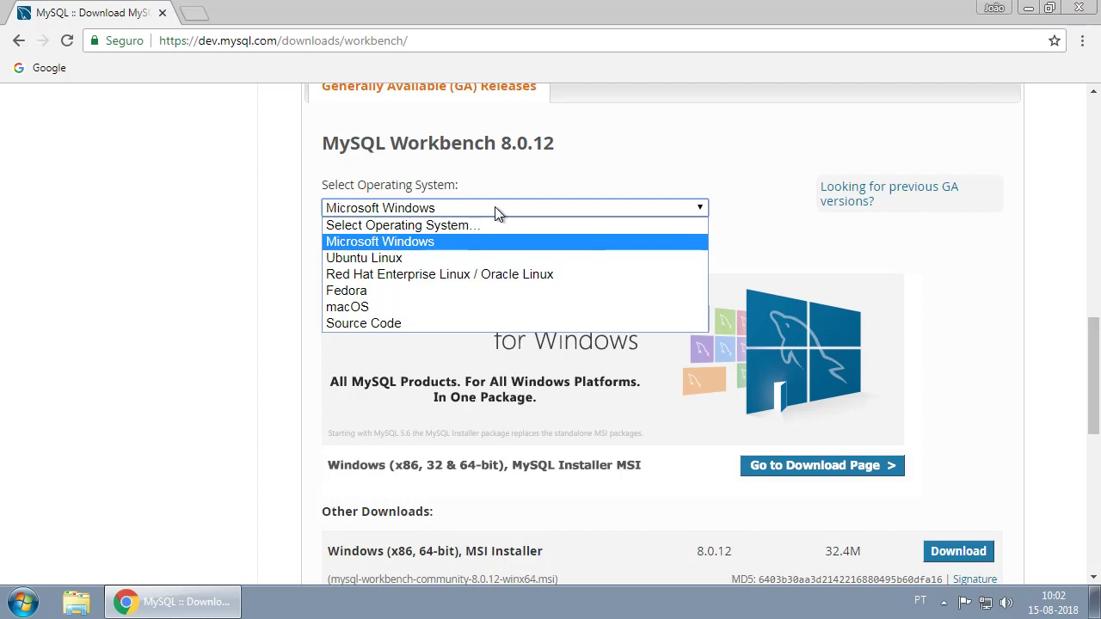
pyautogui.click(980, 266)
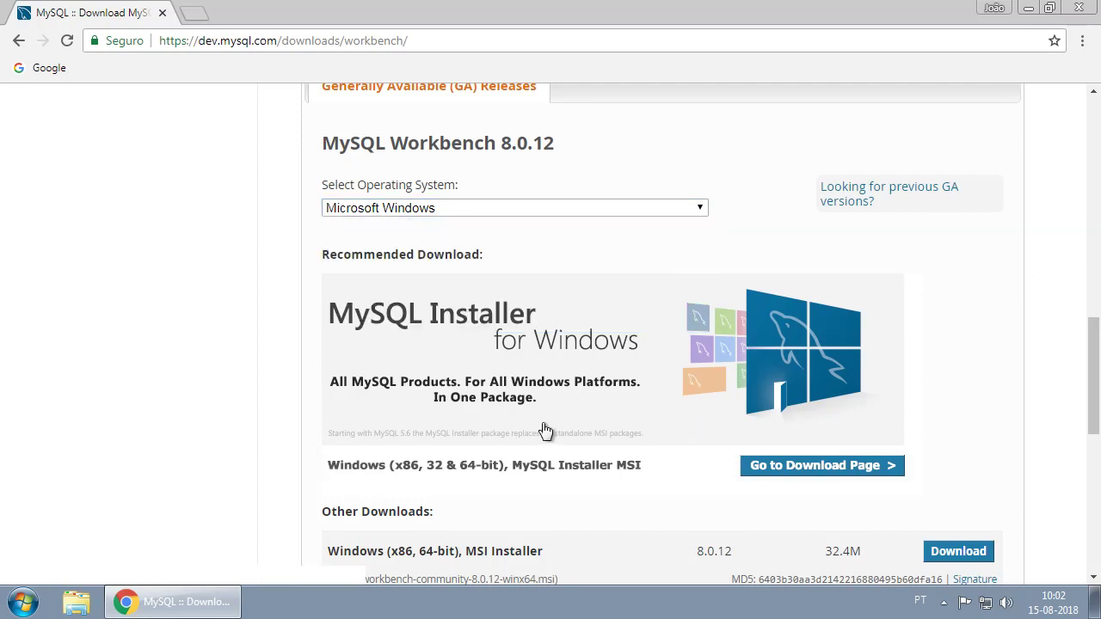
# Open the download page of the Windows (x86, 64-bit) MSI Installer down to its no-login download link, and close the browser.
pyautogui.scroll(-2, 559, 433)
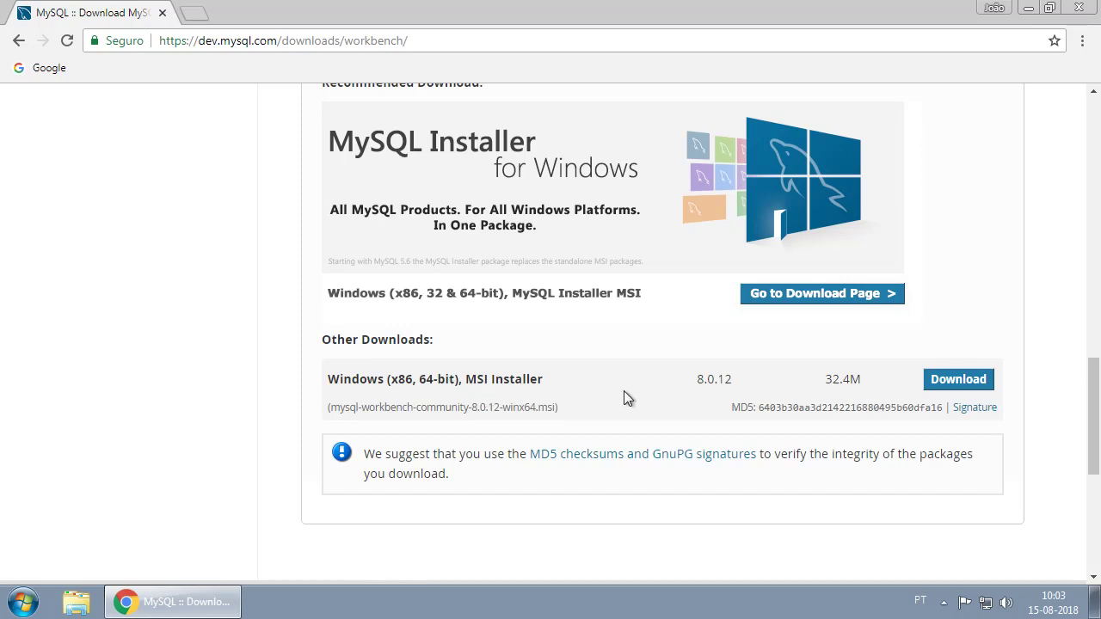
pyautogui.click(962, 382)
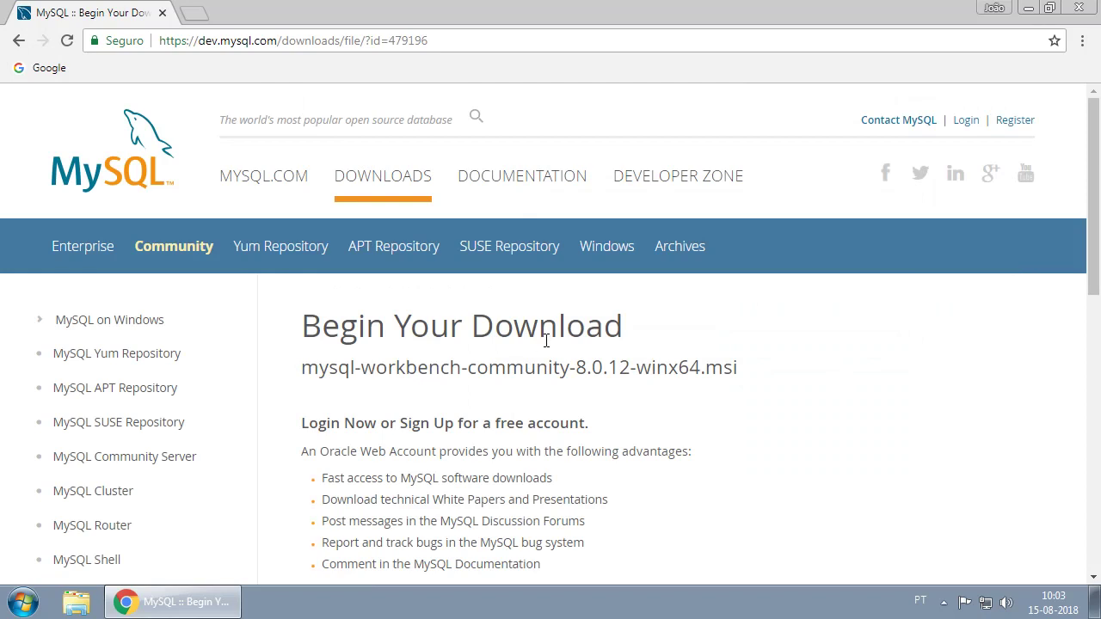
pyautogui.scroll(-2, 545, 341)
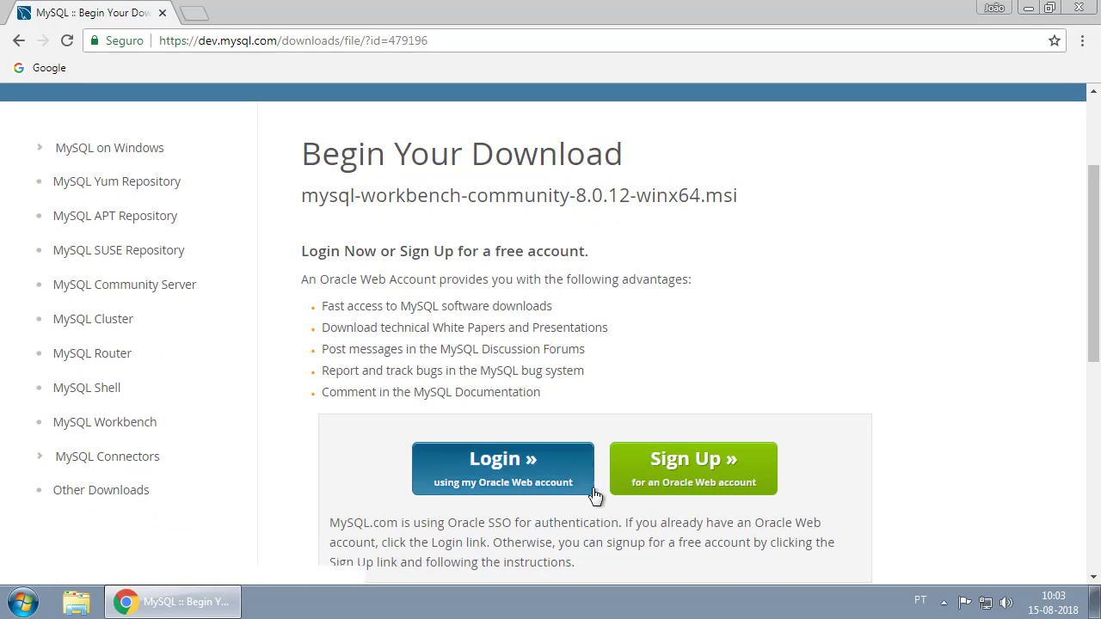
pyautogui.scroll(-2, 326, 344)
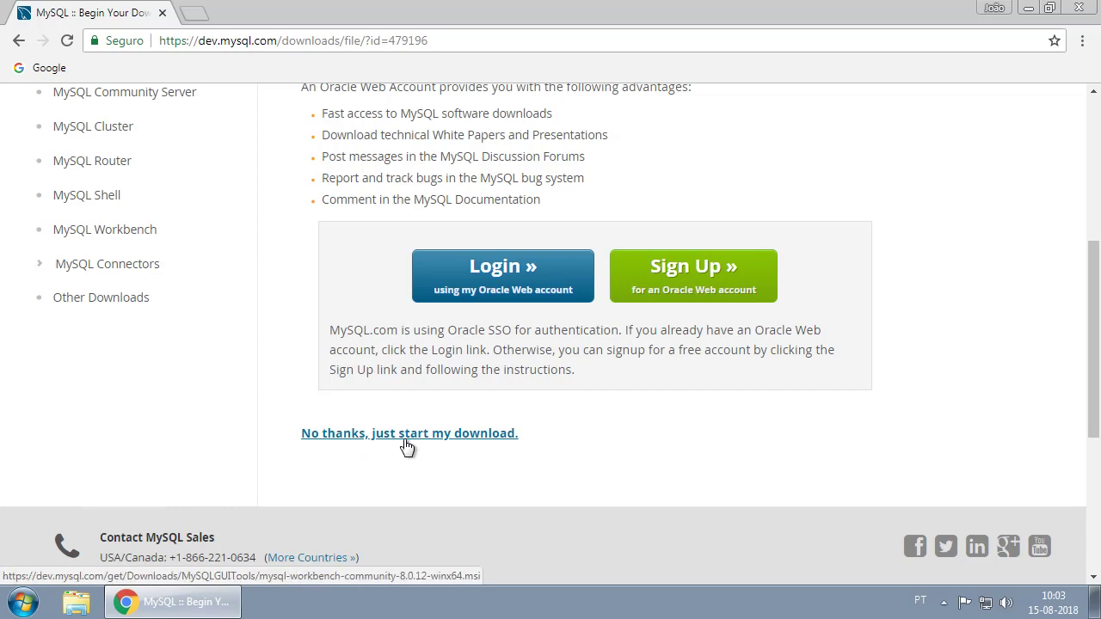
pyautogui.click(162, 13)
# Run the mysql-workbench-community-8.0.12 installer from the Transferências folder in Windows Explorer, and close the folder window.
pyautogui.click(76, 602)
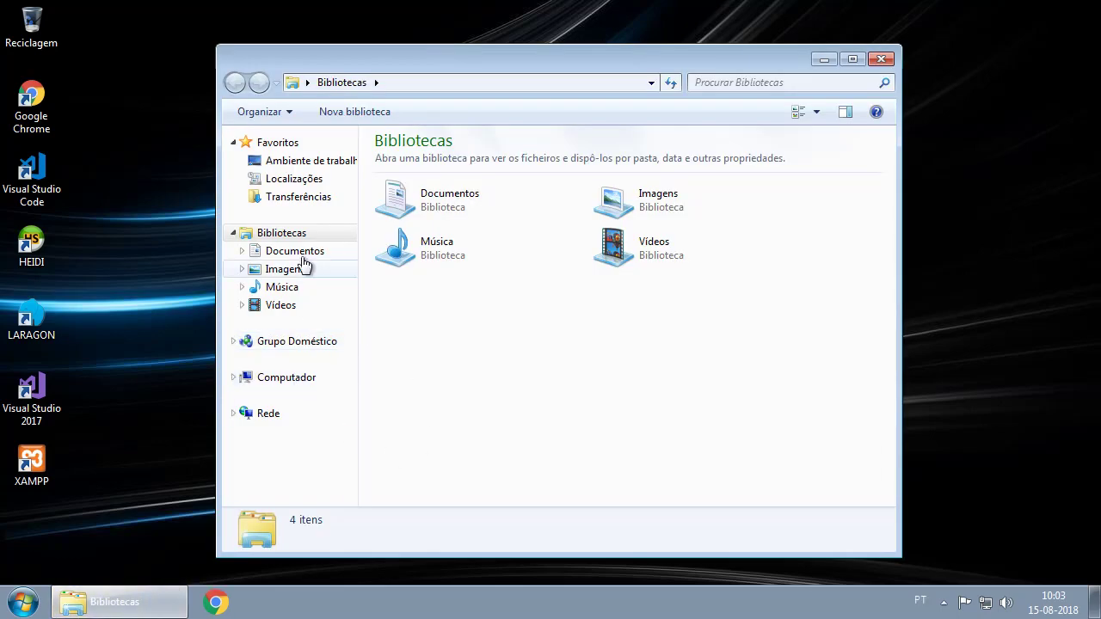
pyautogui.click(301, 204)
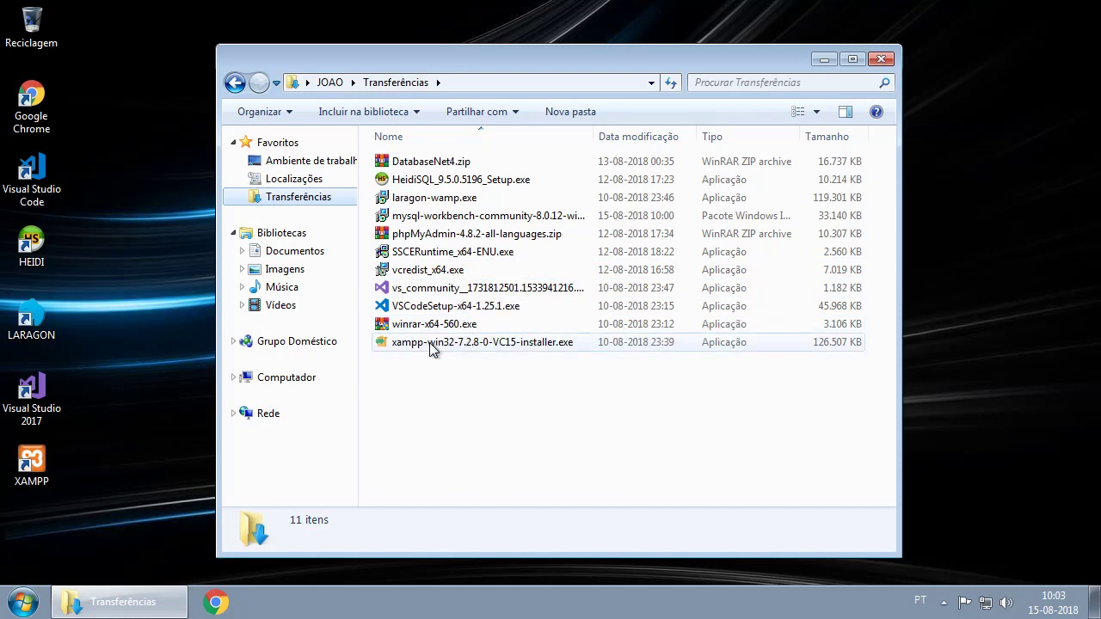
pyautogui.click(437, 217)
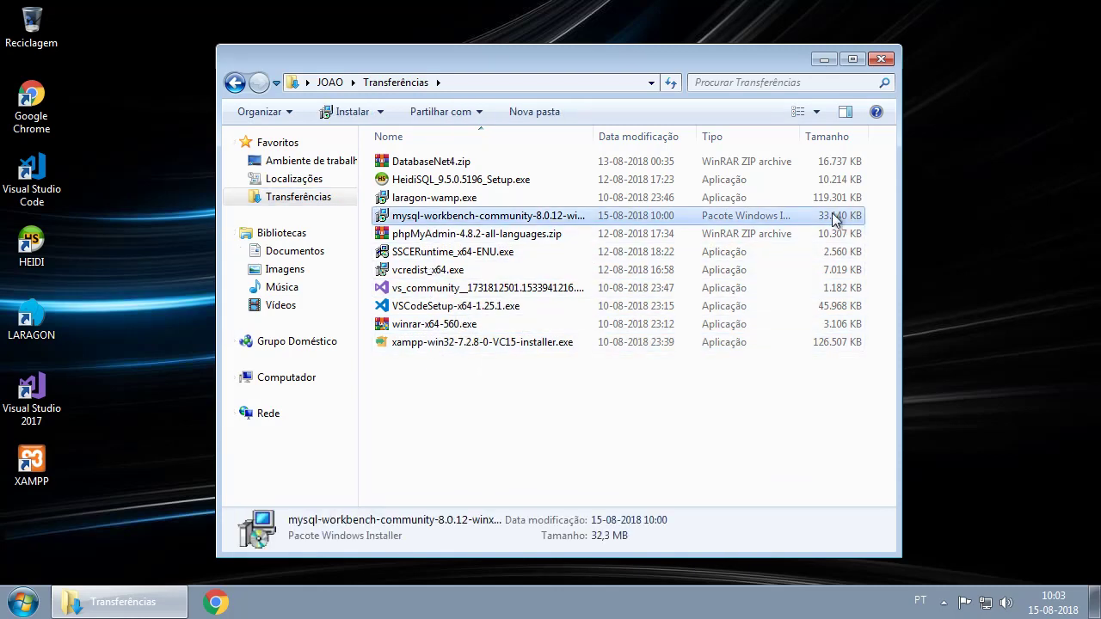
pyautogui.doubleClick(468, 216)
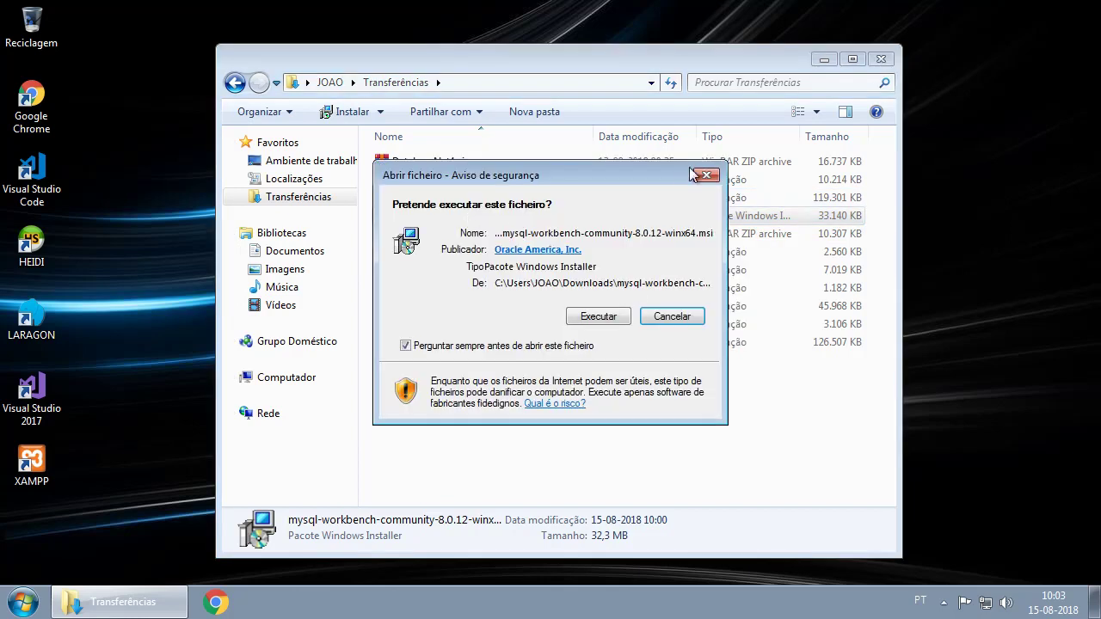
pyautogui.click(627, 316)
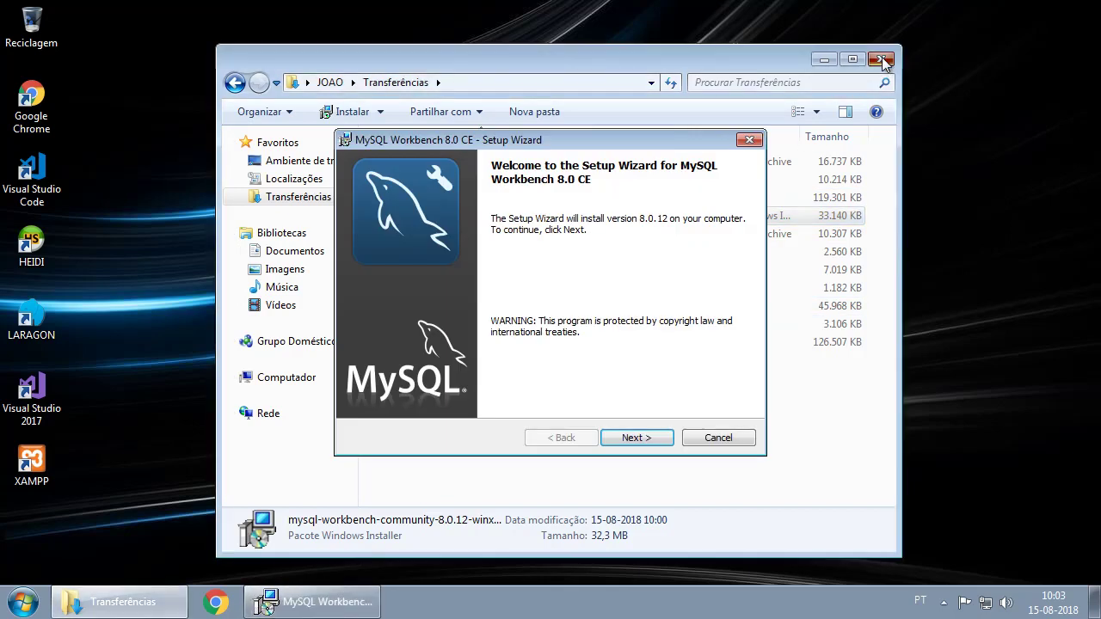
pyautogui.click(882, 60)
# Proceed past the installer's welcome page and accept the default destination folder.
pyautogui.click(643, 440)
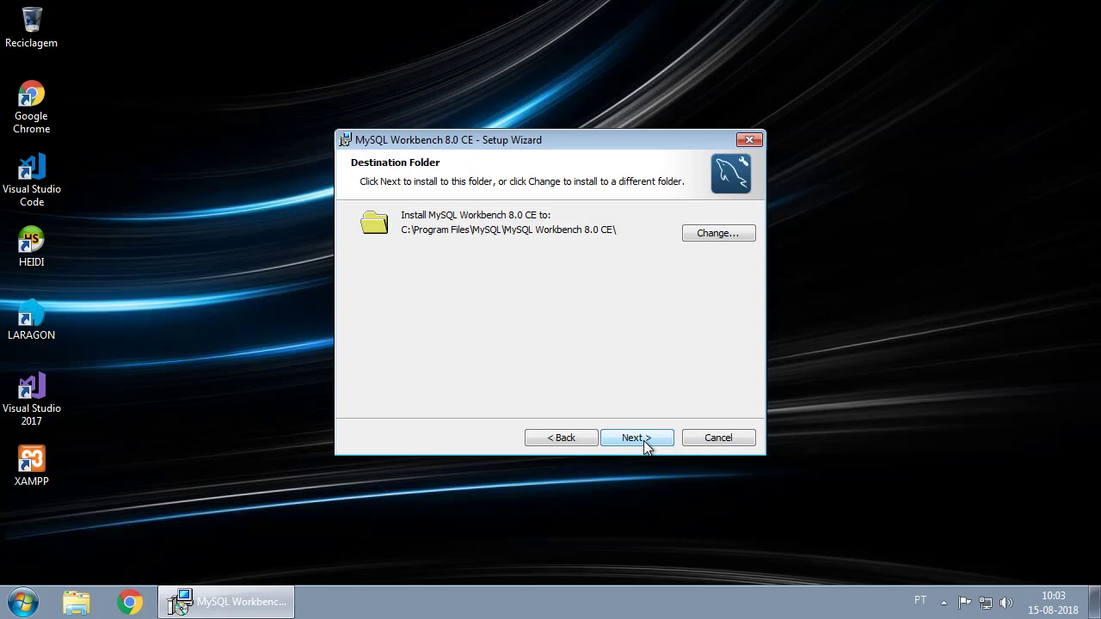
pyautogui.click(643, 434)
pyautogui.click(643, 436)
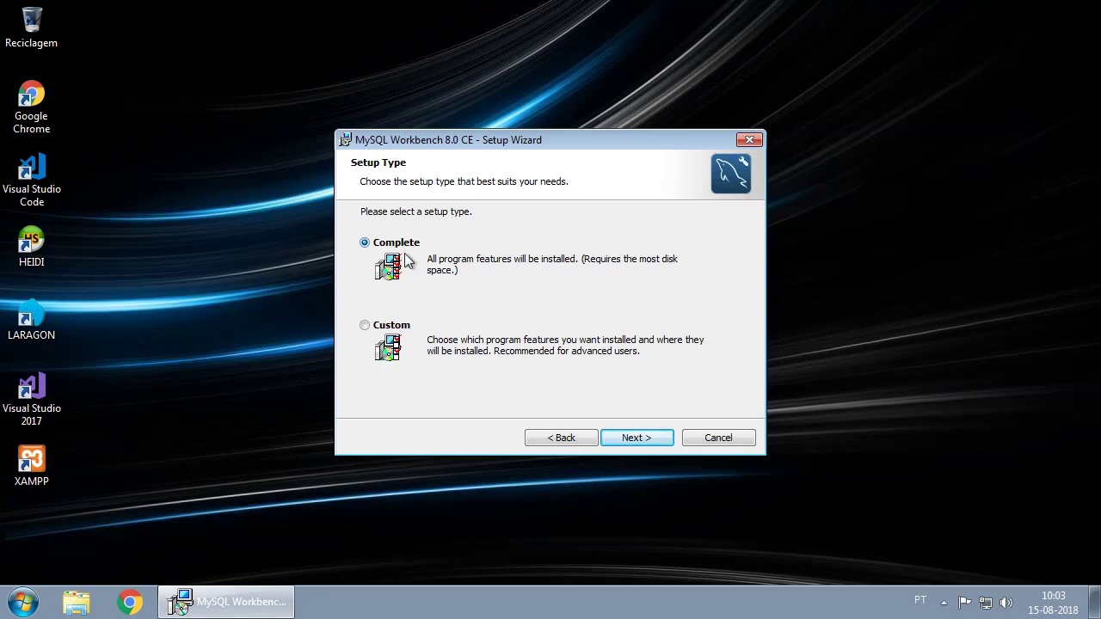
pyautogui.click(382, 331)
pyautogui.click(637, 438)
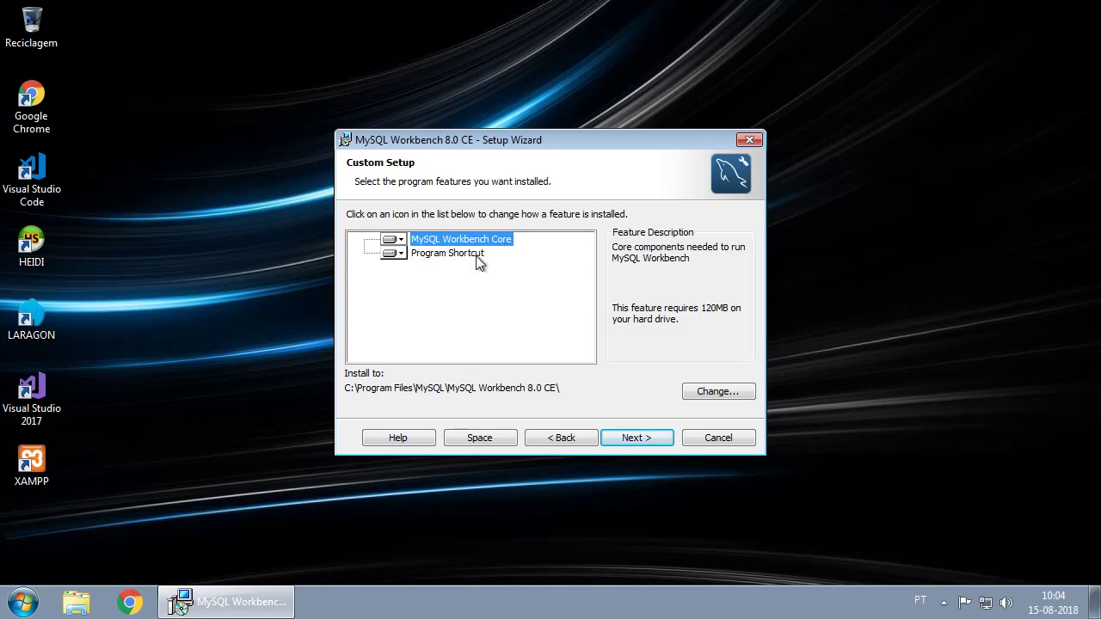
pyautogui.click(557, 437)
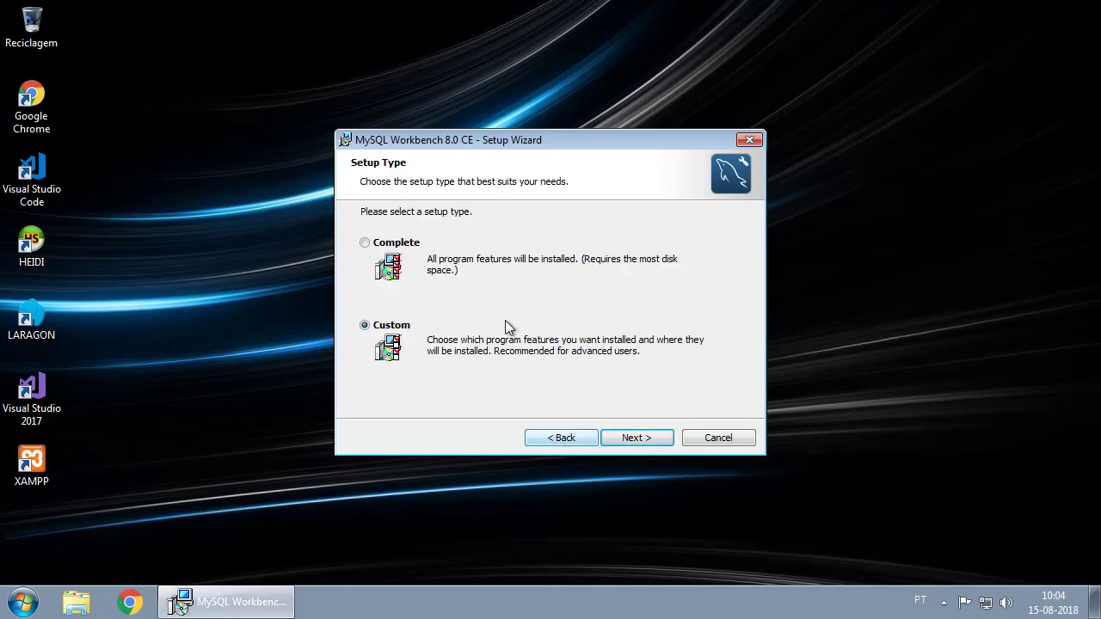
# Install MySQL Workbench with the Complete setup type, finish with it launching immediately, and maximize its window.
pyautogui.click(404, 249)
pyautogui.click(636, 437)
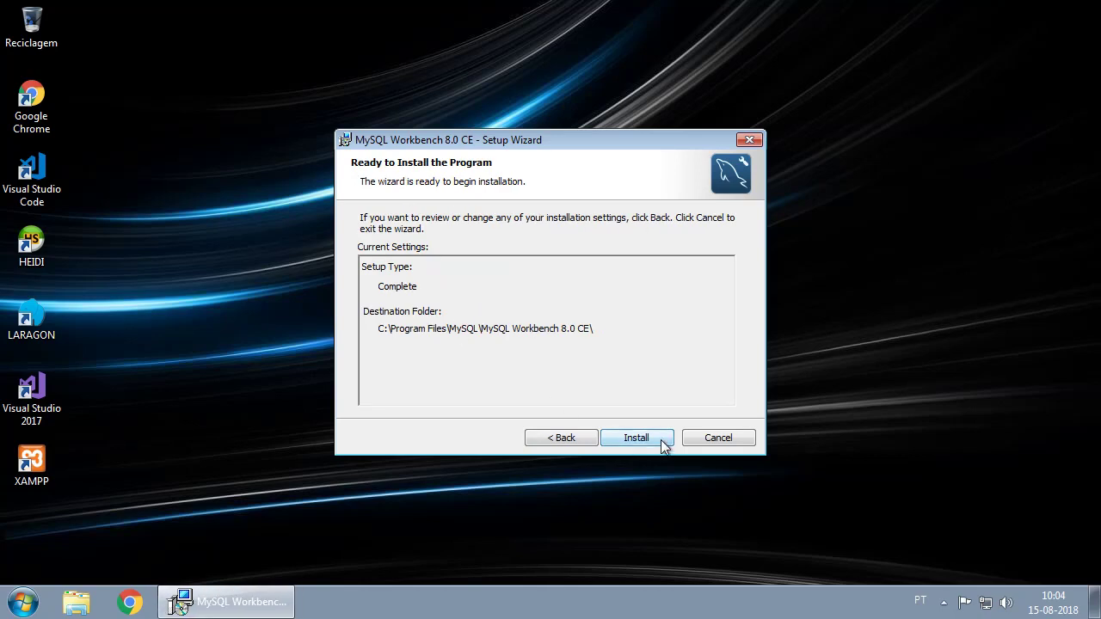
pyautogui.click(642, 437)
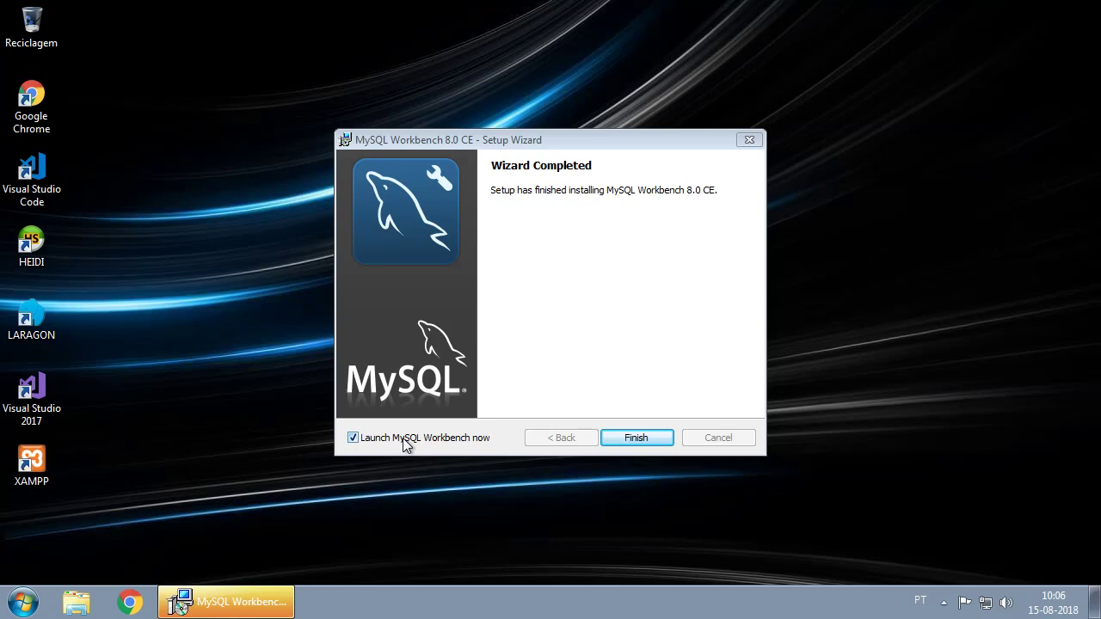
pyautogui.click(648, 435)
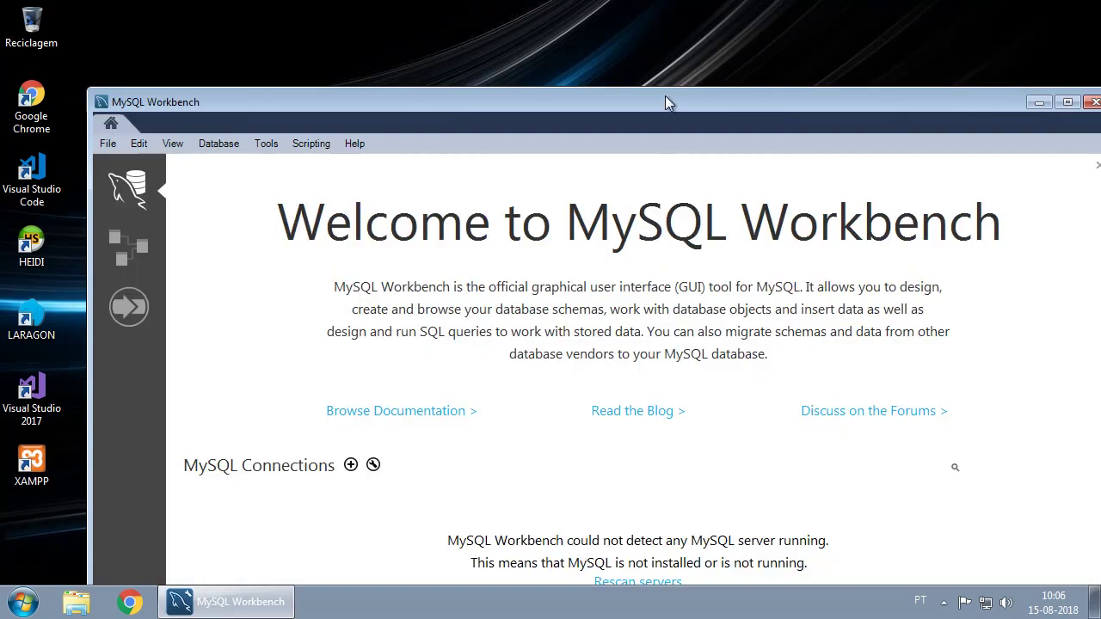
pyautogui.click(1067, 102)
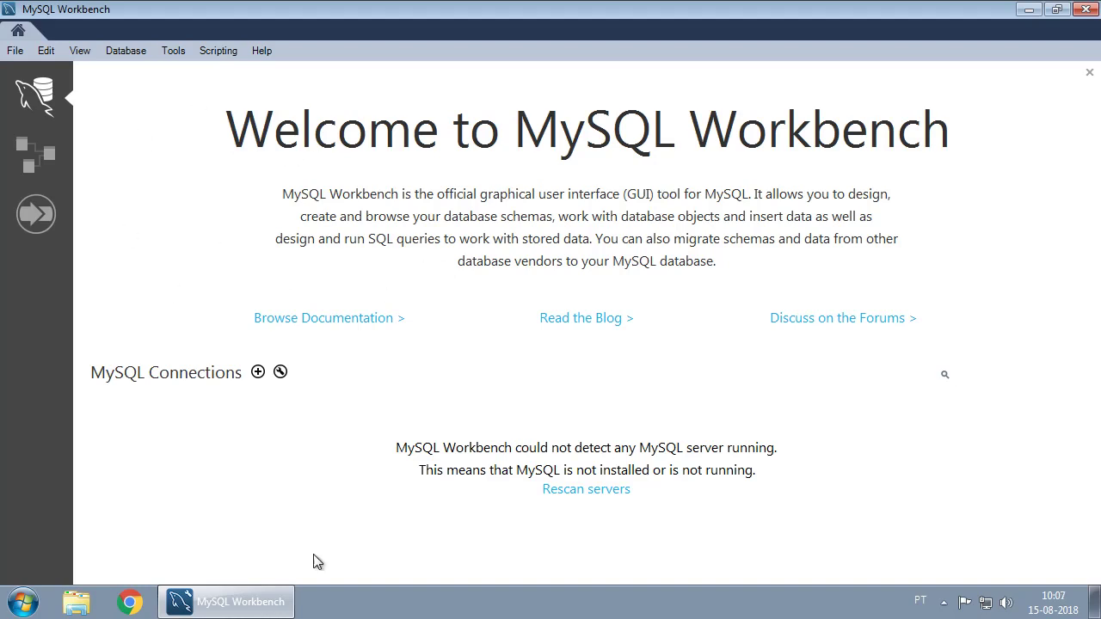
pyautogui.click(15, 51)
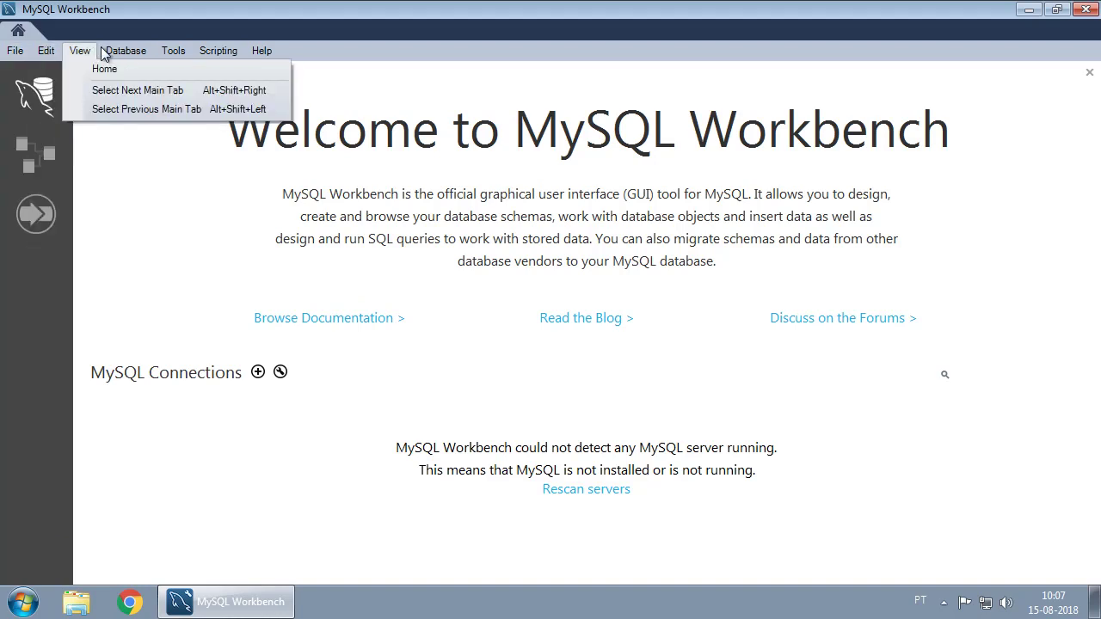
pyautogui.moveTo(130, 56)
pyautogui.moveTo(201, 55)
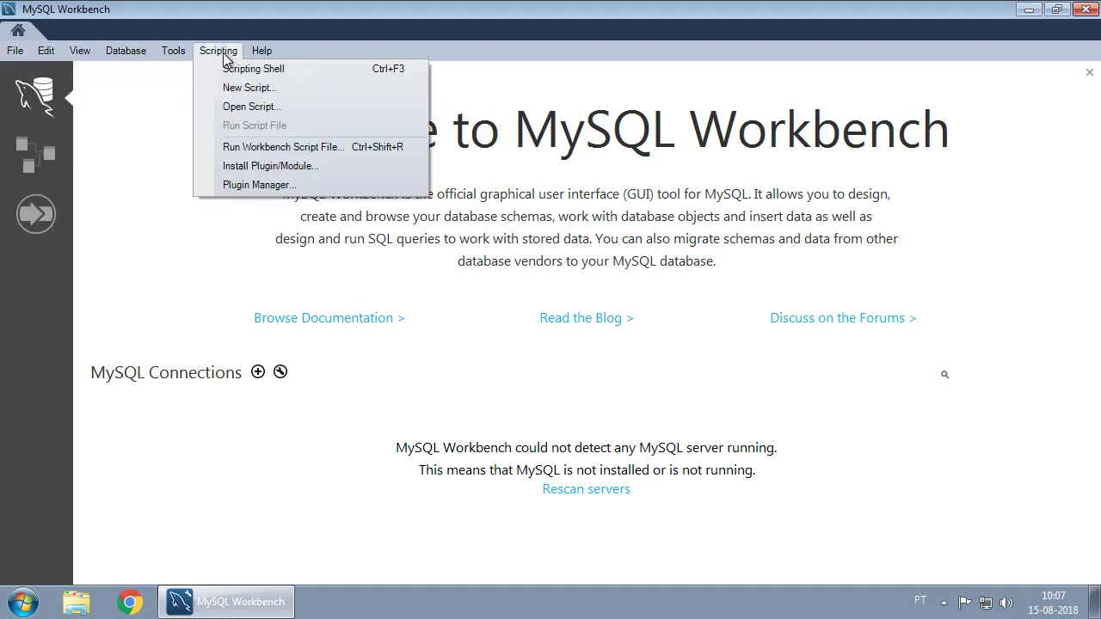
pyautogui.click(140, 469)
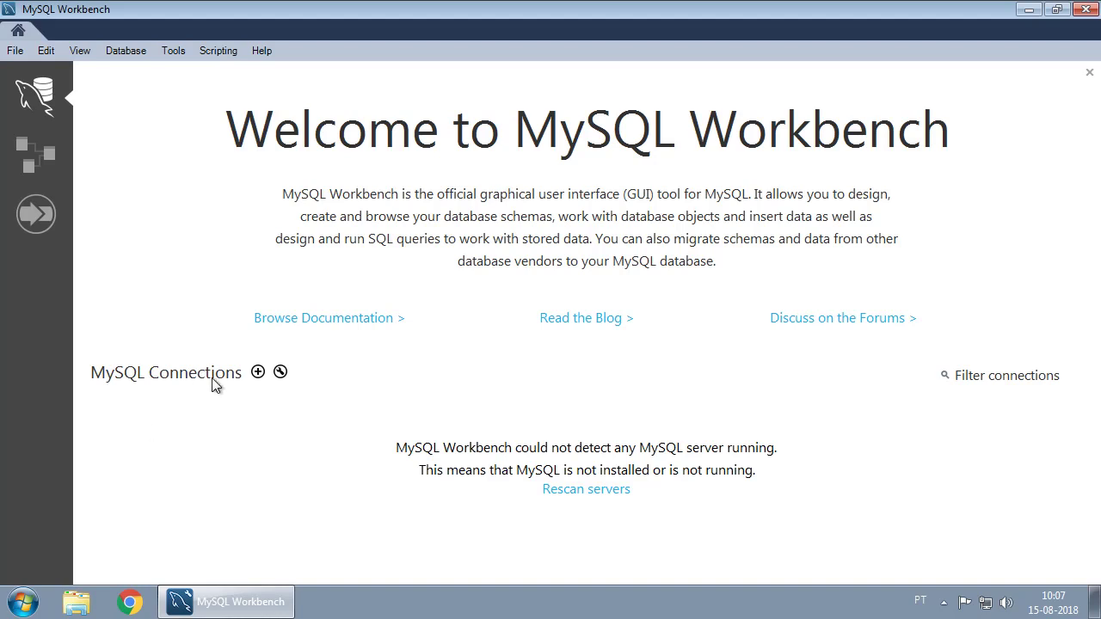
# Open the setup form for a new MySQL connection and examine its name, method and parameter fields.
pyautogui.click(259, 373)
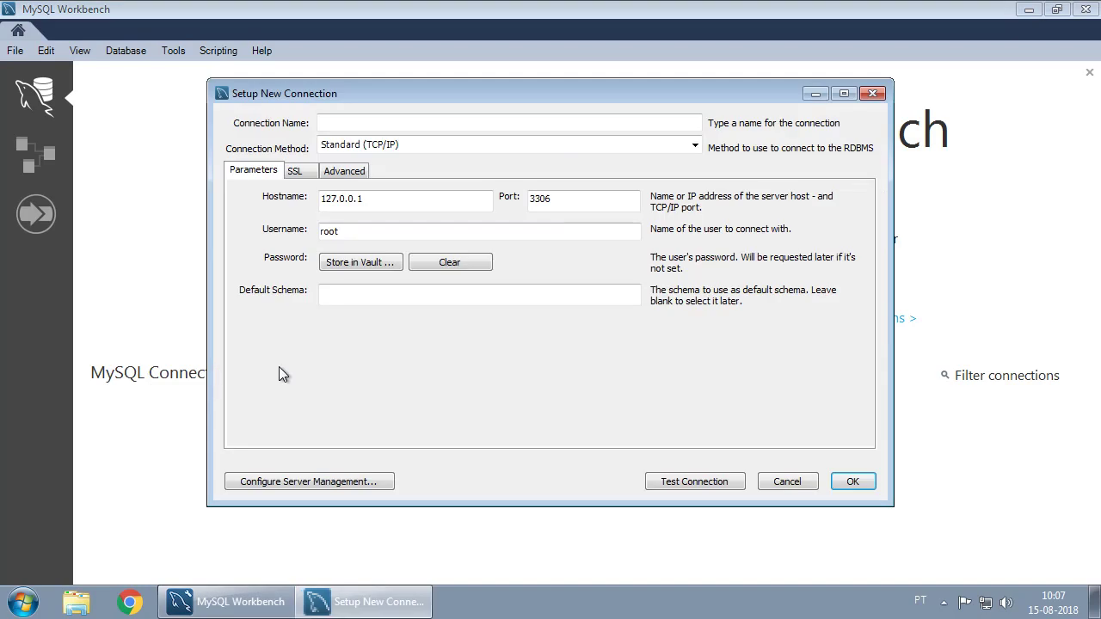
pyautogui.click(813, 483)
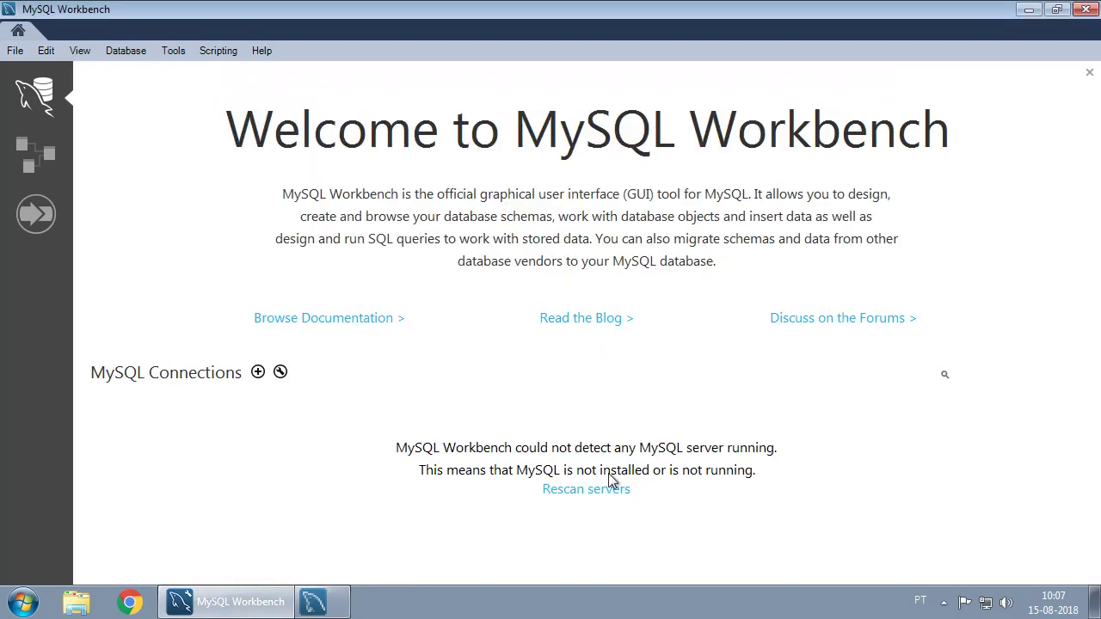
pyautogui.click(258, 373)
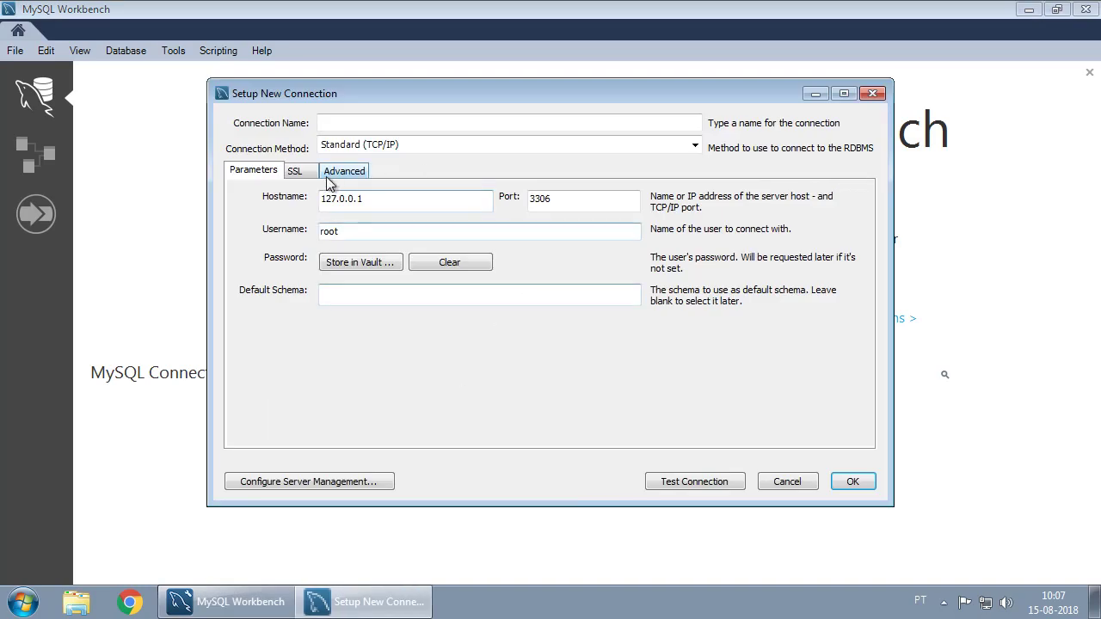
pyautogui.click(339, 120)
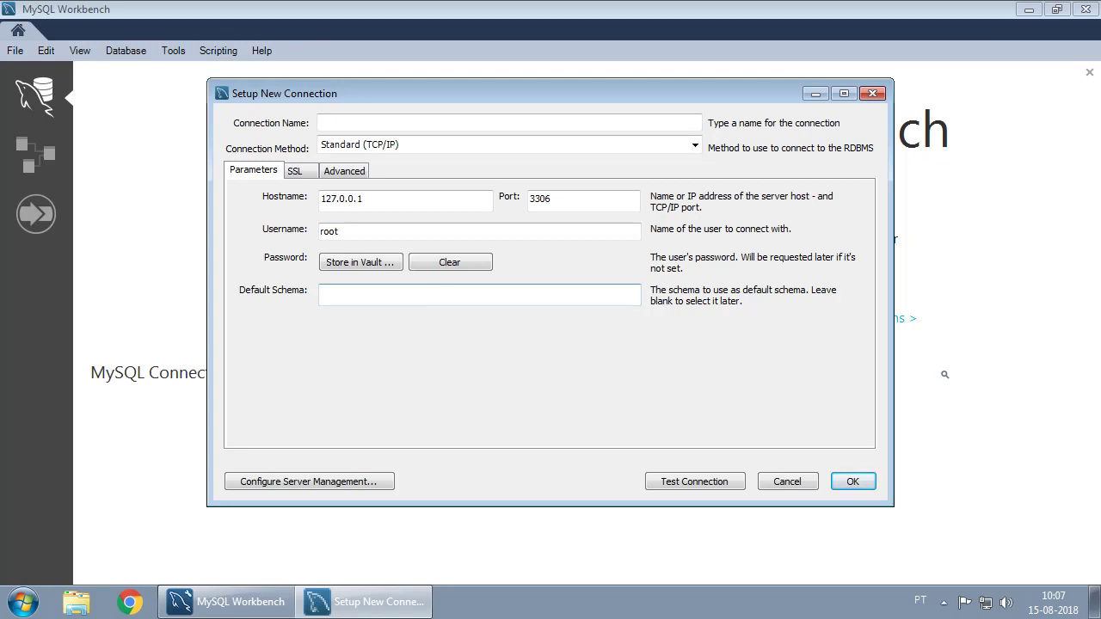
pyautogui.click(1028, 12)
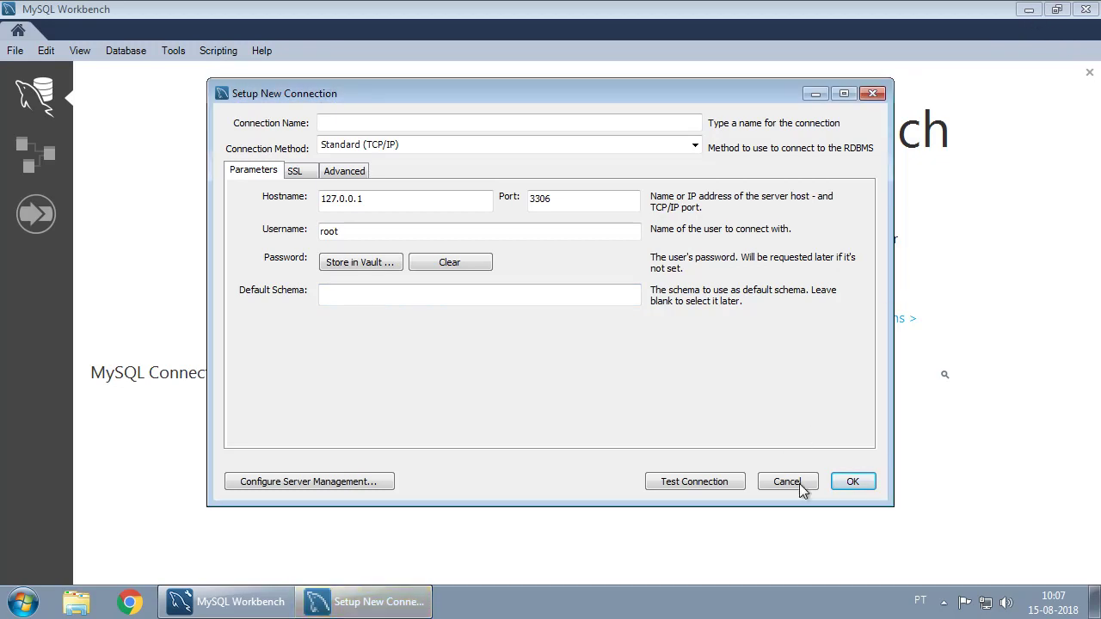
# Cancel the new connection form, minimize MySQL Workbench, and launch Laragon to start all its services.
pyautogui.click(787, 481)
pyautogui.click(1029, 11)
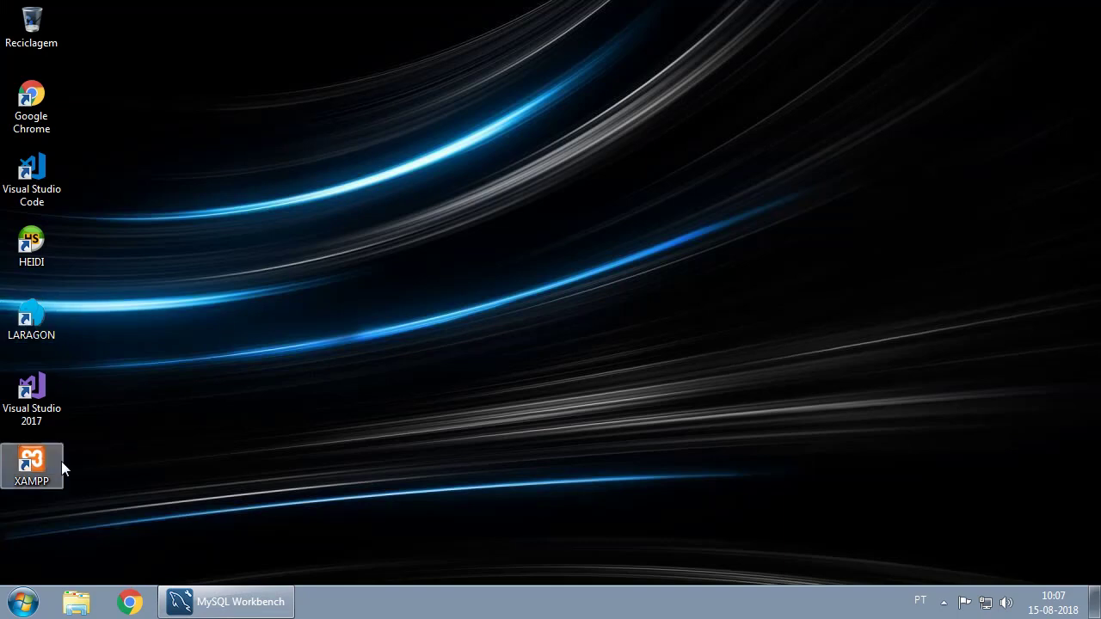
pyautogui.doubleClick(50, 330)
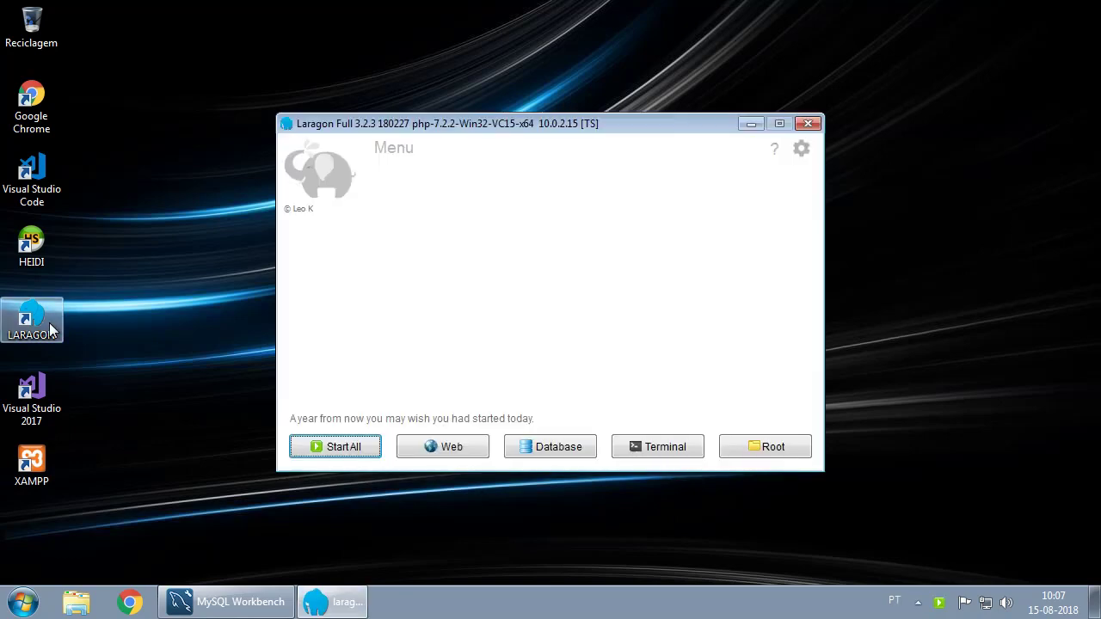
pyautogui.click(335, 451)
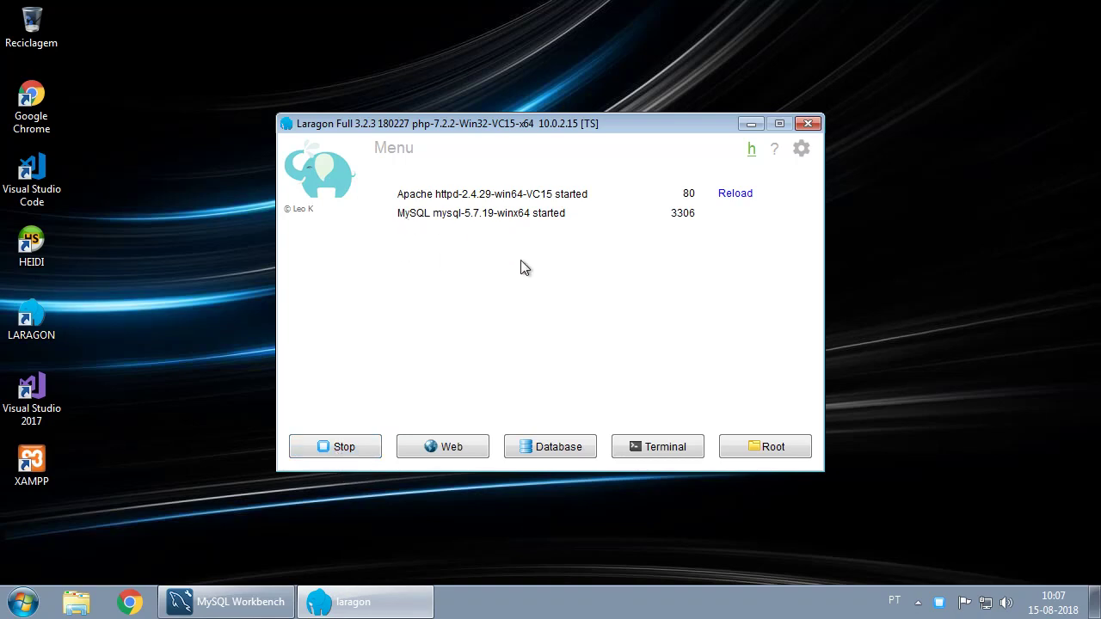
# Switch back to MySQL Workbench and start a new connection named "ligacao MySQL".
pyautogui.click(239, 602)
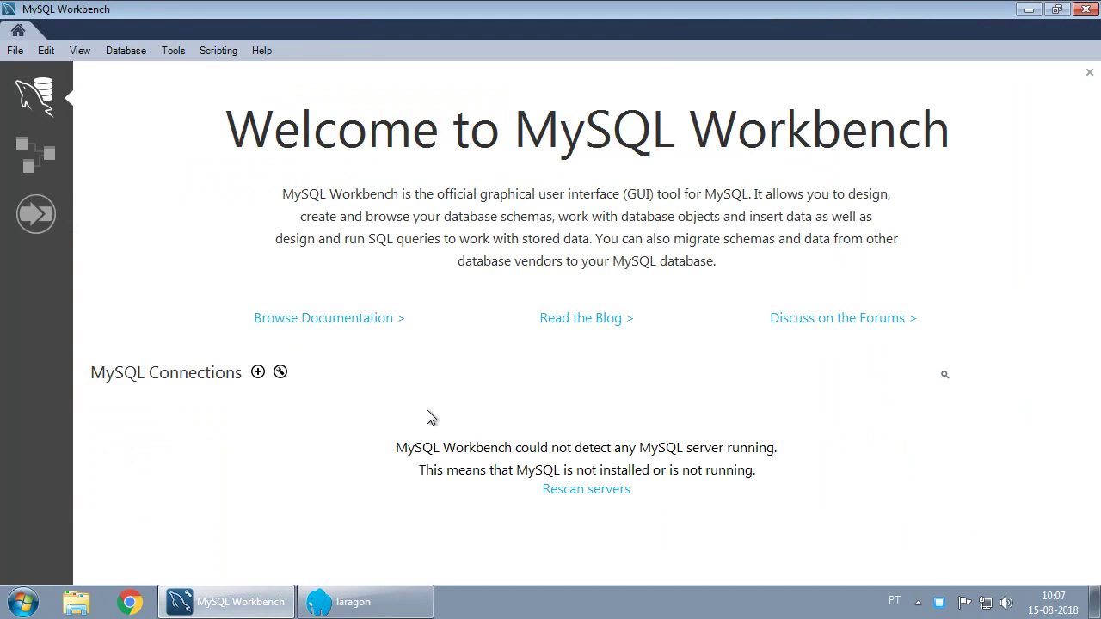
pyautogui.click(258, 373)
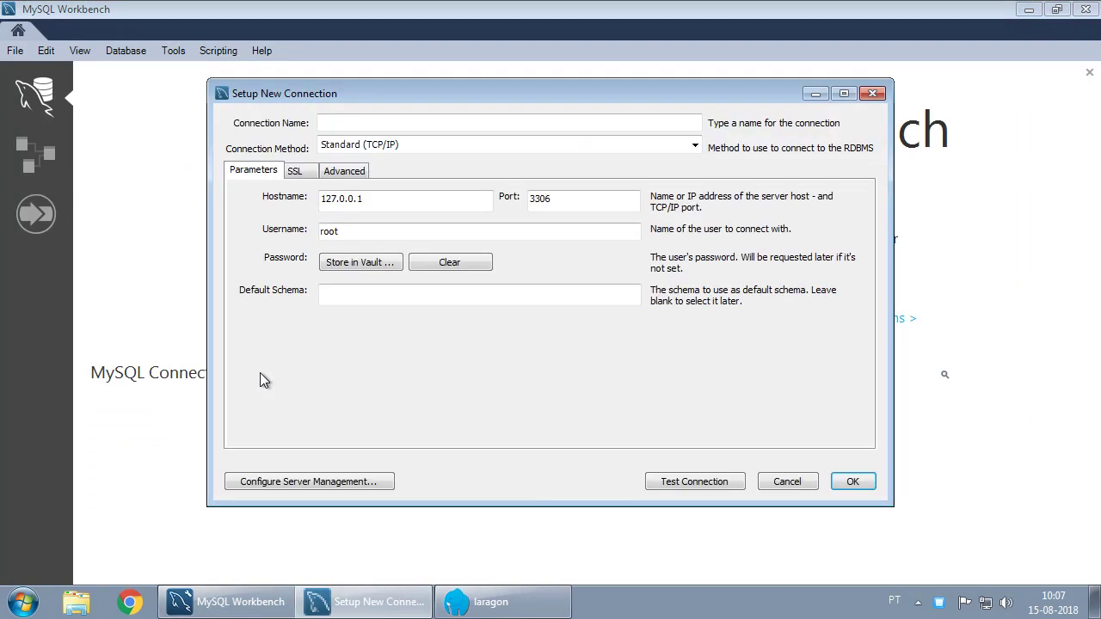
pyautogui.click(351, 126)
pyautogui.write('licacao SQL')
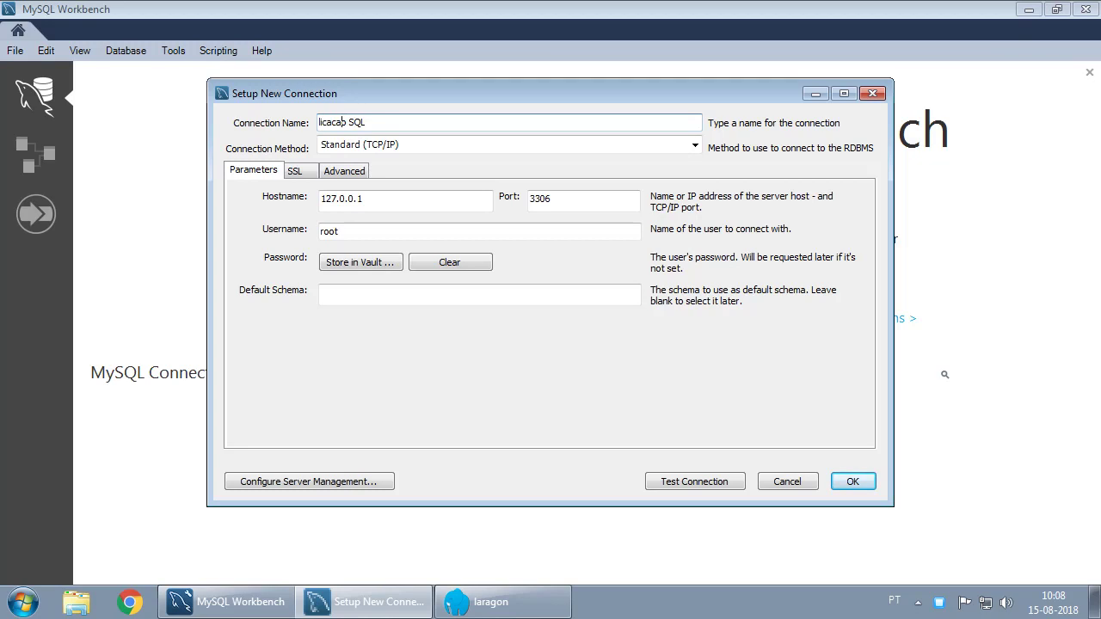
pyautogui.press('BackSpace')
pyautogui.write('g')
pyautogui.write('My')
# Review the new connection's hostname, port, username and SSL options, ending back on its parameters.
pyautogui.moveTo(379, 201); pyautogui.dragTo(199, 205)
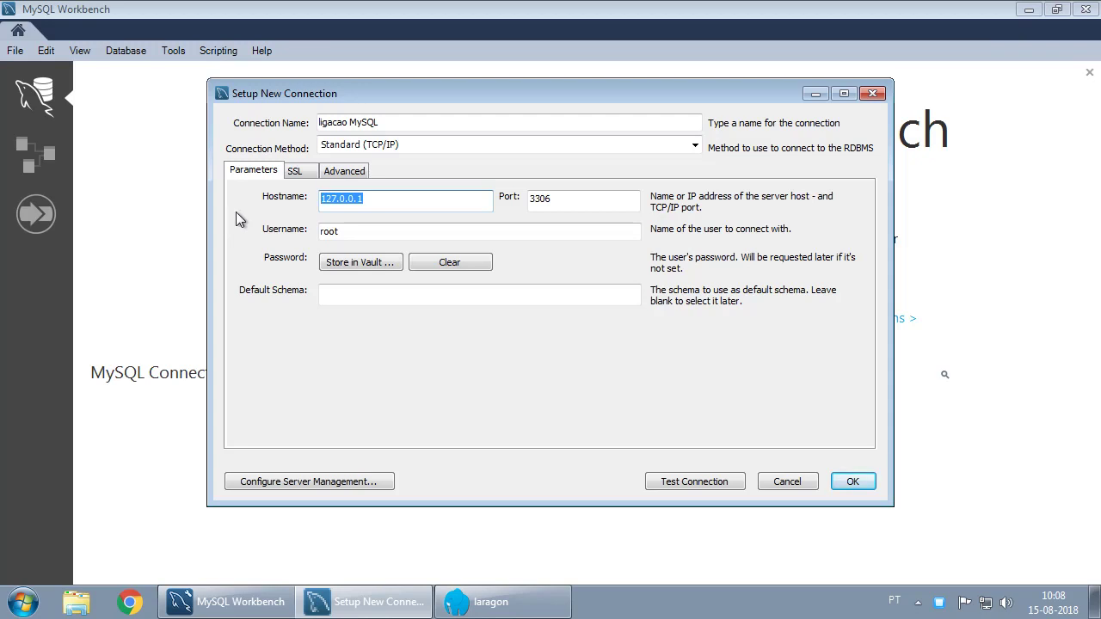
pyautogui.press('Tab')
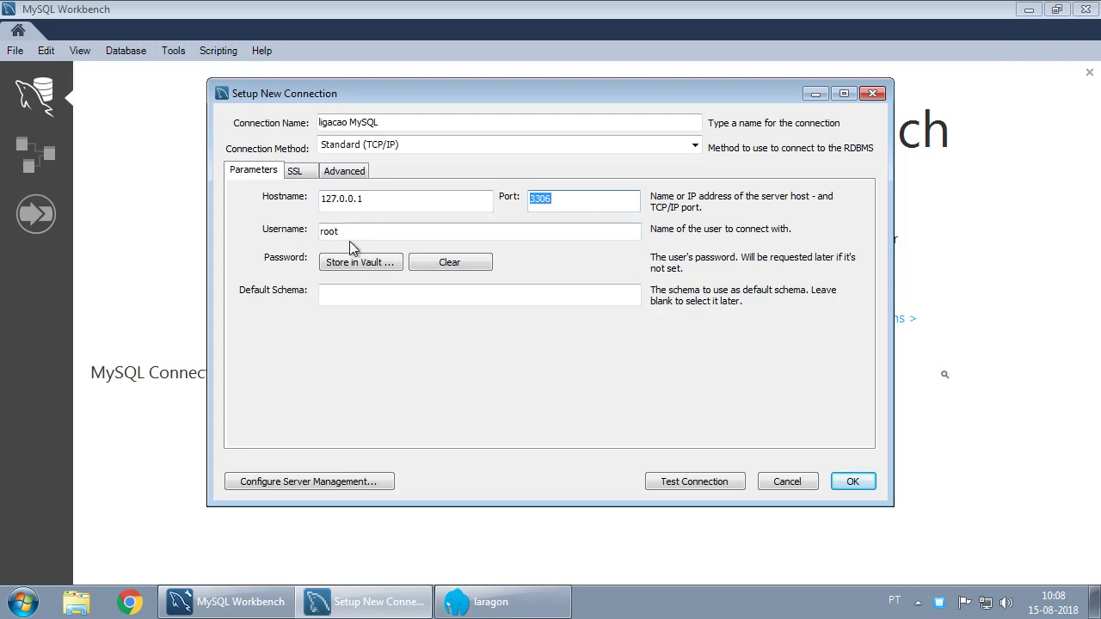
pyautogui.click(377, 233)
pyautogui.moveTo(378, 232); pyautogui.dragTo(282, 232)
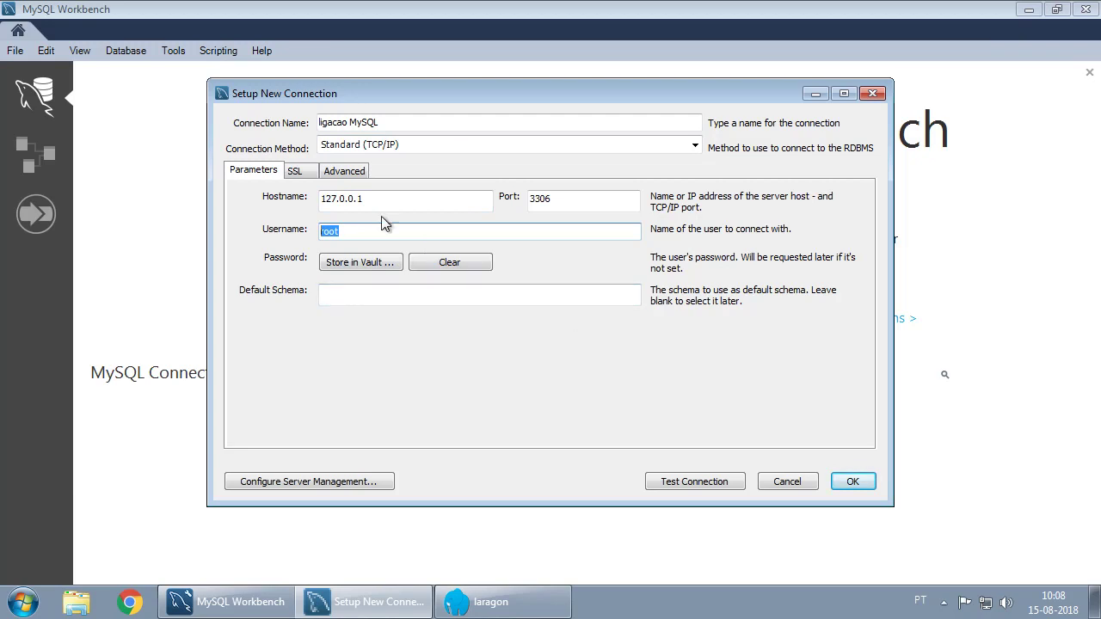
pyautogui.click(297, 171)
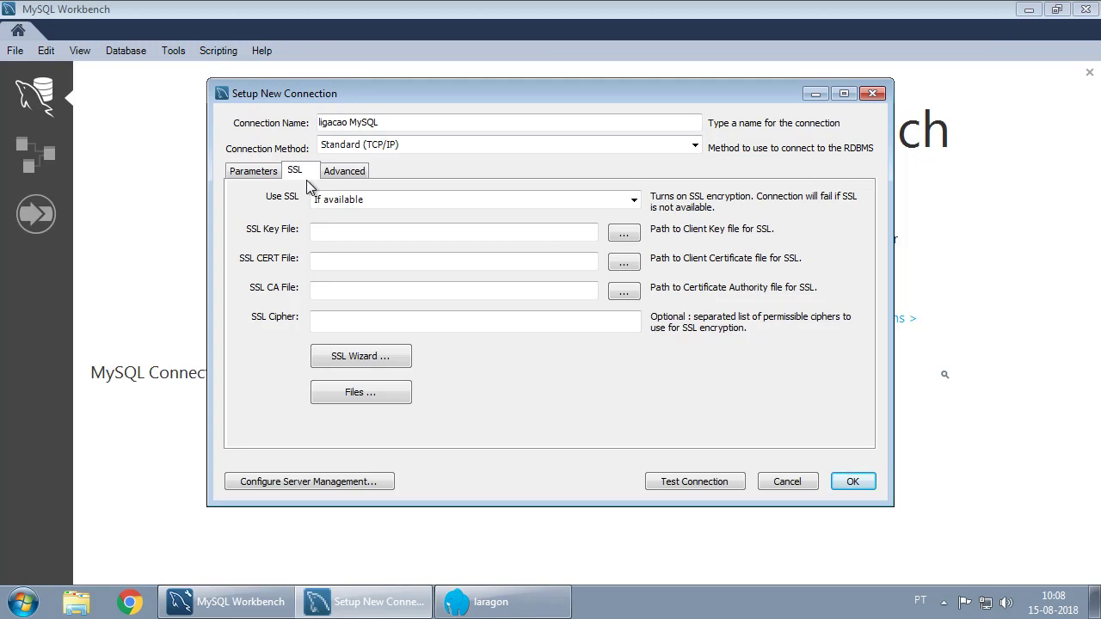
pyautogui.click(255, 171)
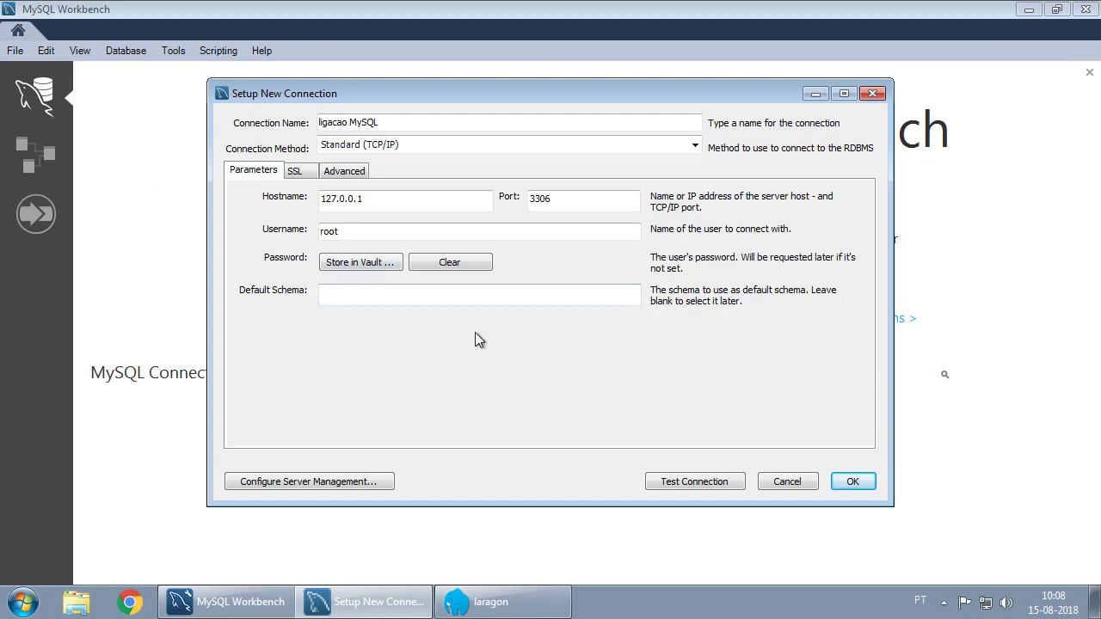
# Test and save the ligacao MySQL connection, and open it from the home screen.
pyautogui.click(701, 487)
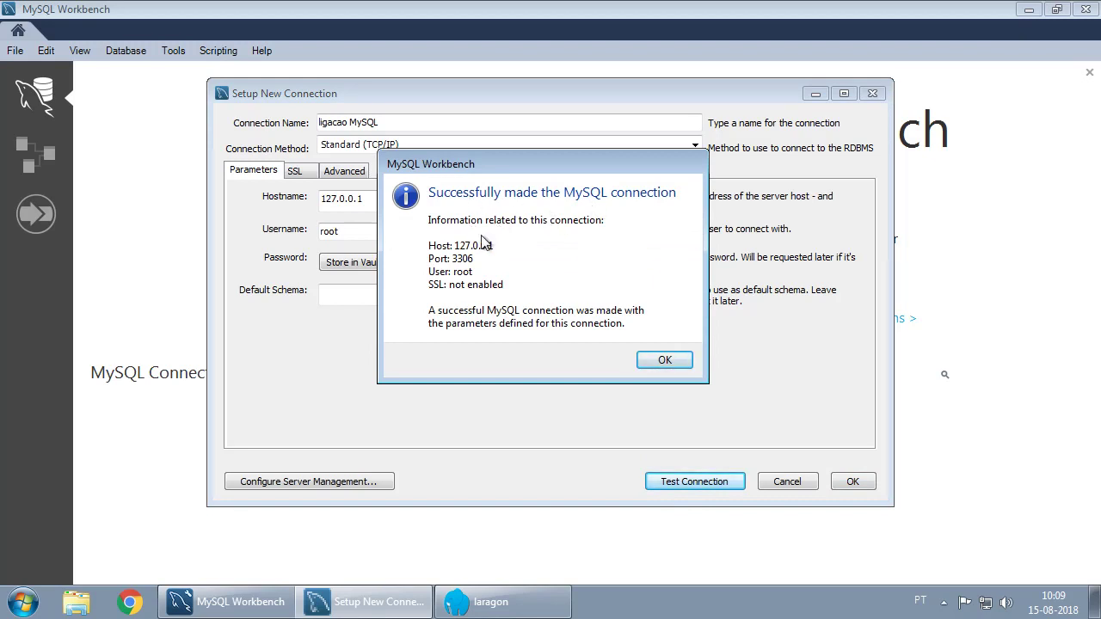
pyautogui.click(663, 360)
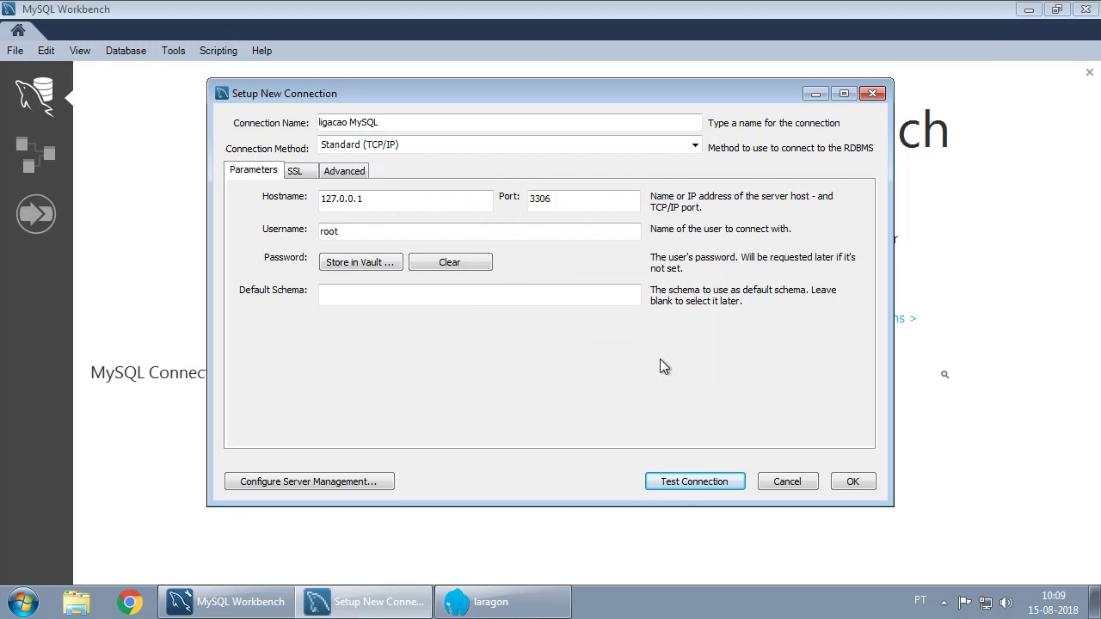
pyautogui.click(856, 483)
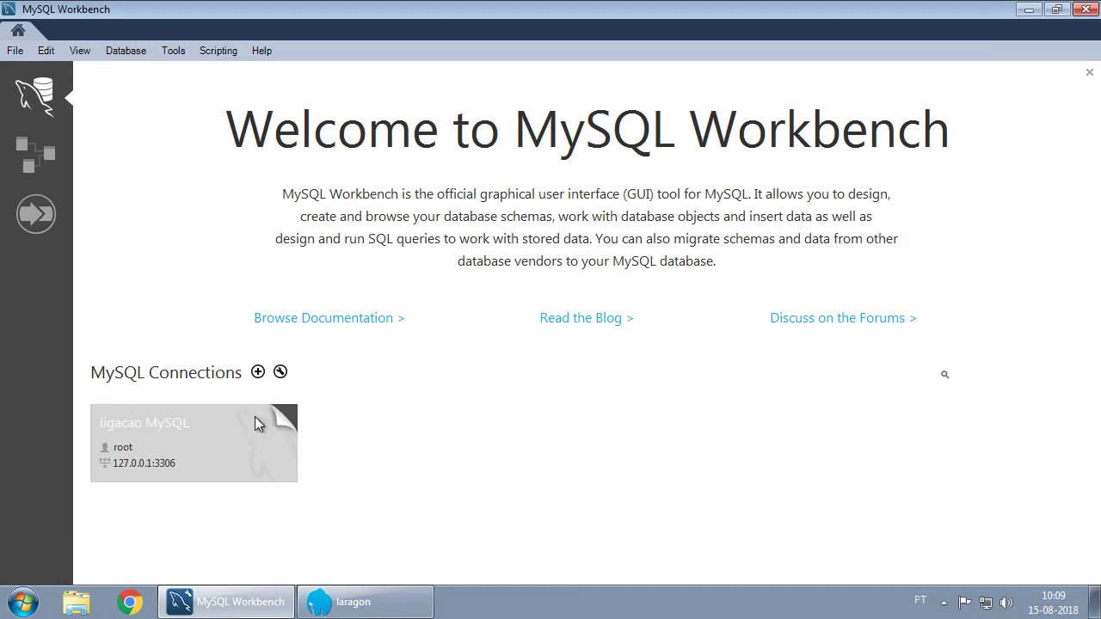
pyautogui.click(201, 436)
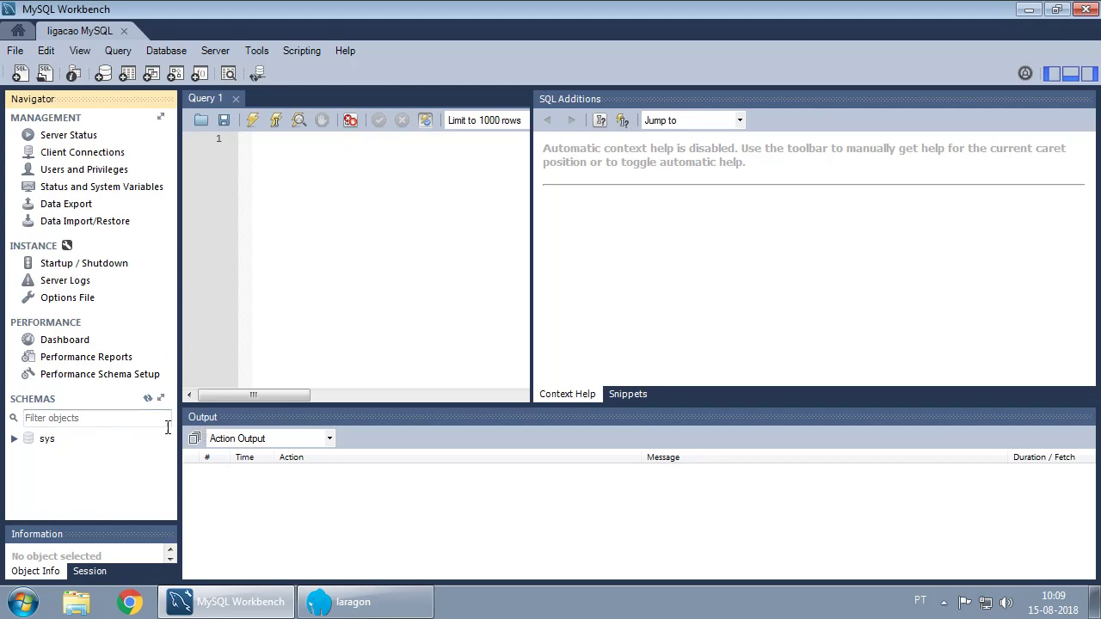
# Open phpMyAdmin from Laragon, log in as root to view the server's databases, and close the browser to return to MySQL Workbench.
pyautogui.click(353, 606)
pyautogui.click(566, 451)
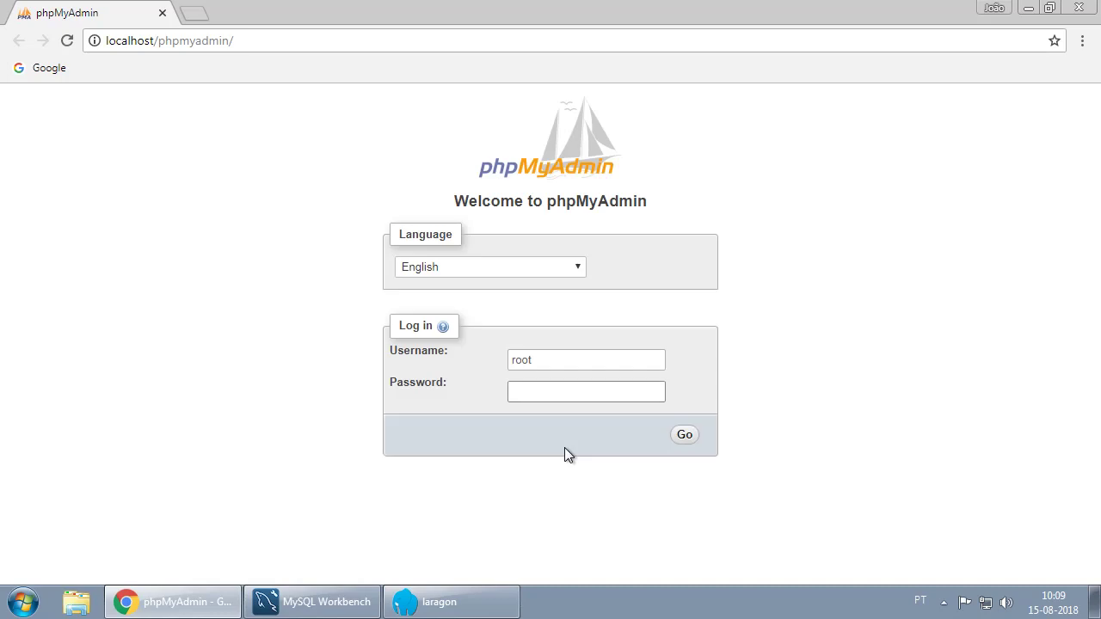
pyautogui.click(684, 436)
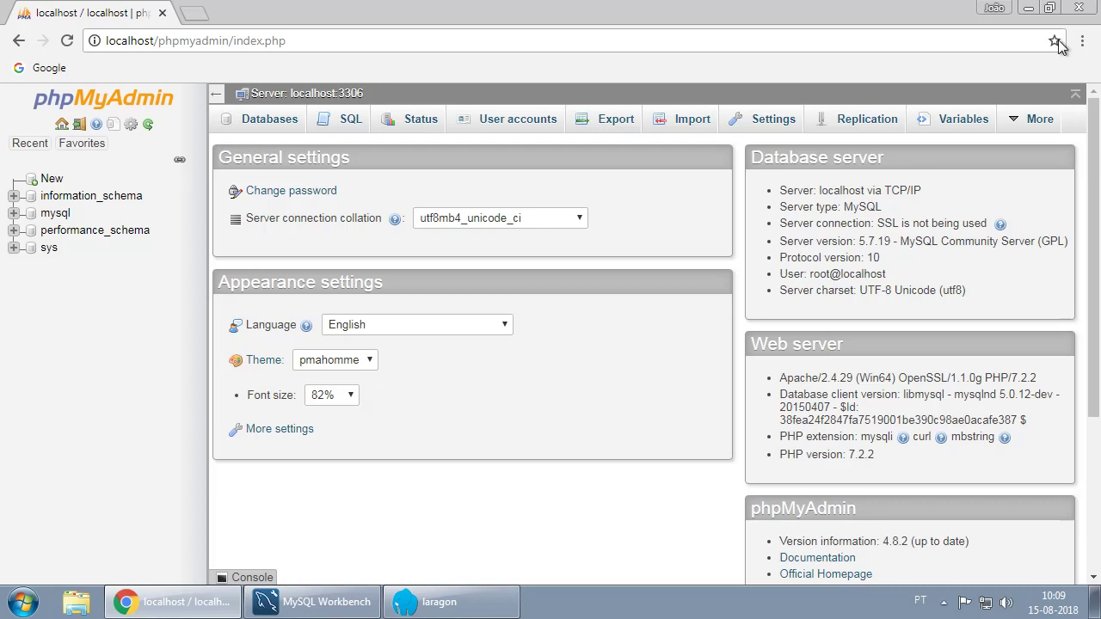
pyautogui.click(1078, 10)
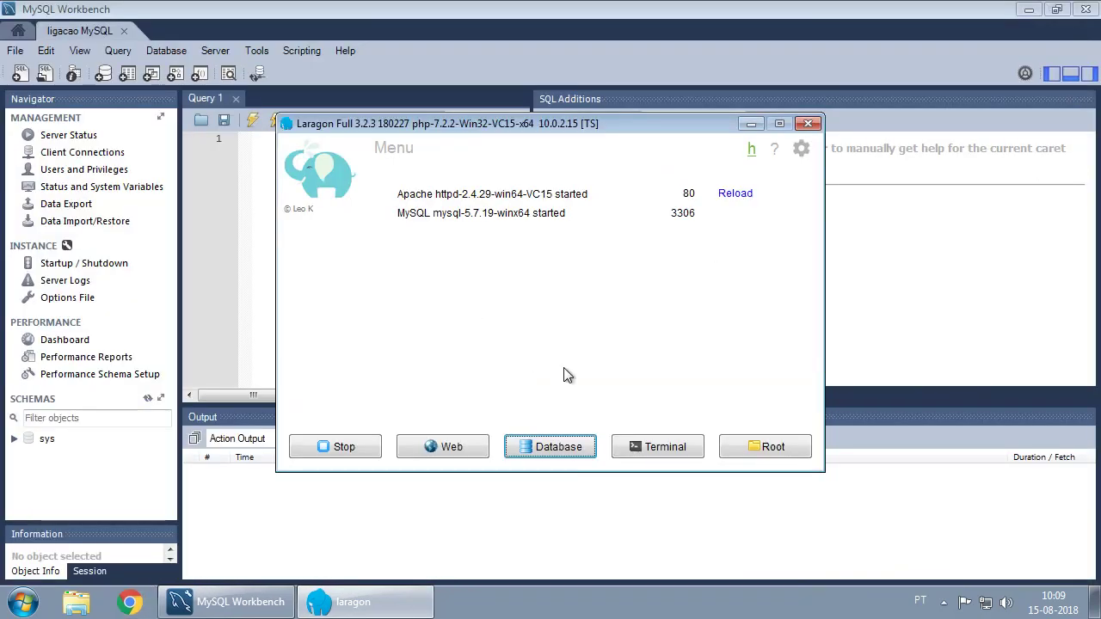
pyautogui.click(1002, 284)
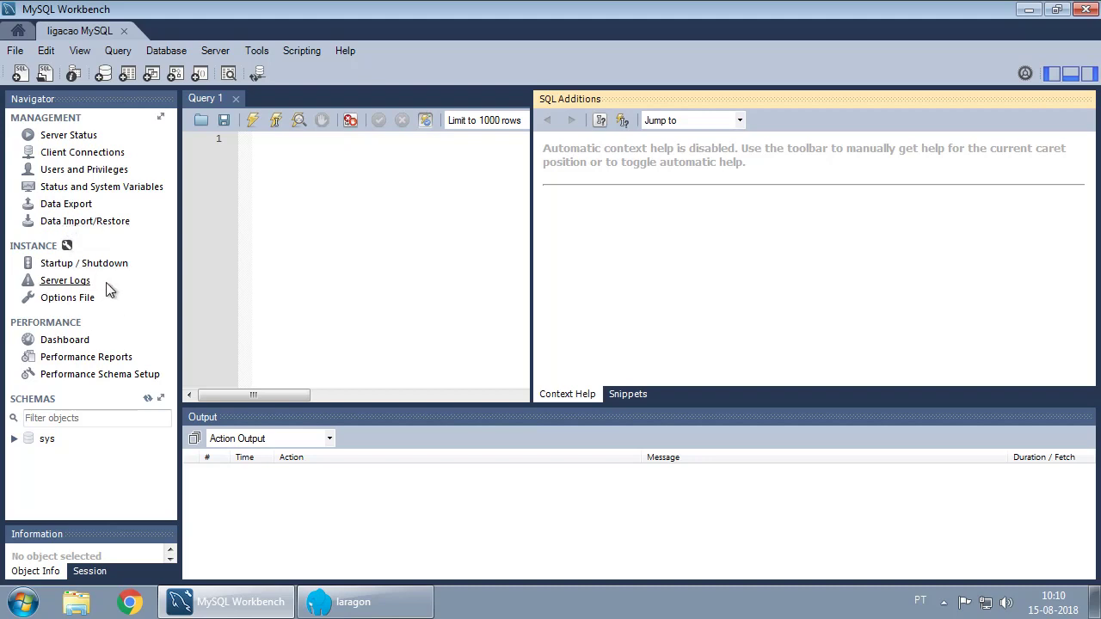
# Expand the sys schema and its Tables folder to inspect their contents, and collapse them again.
pyautogui.click(14, 439)
pyautogui.click(31, 452)
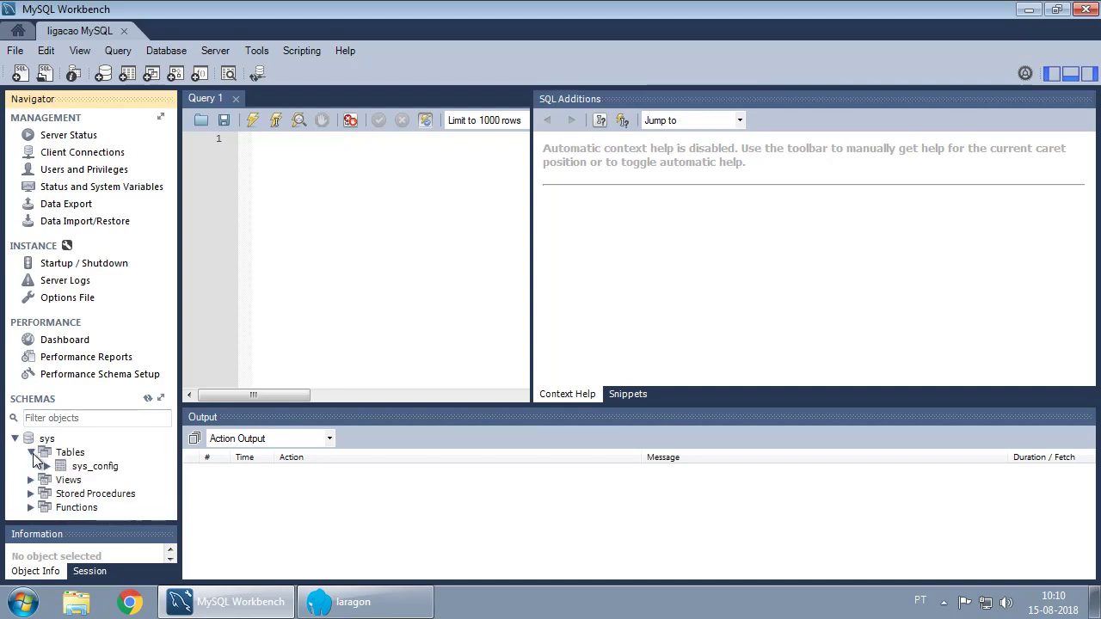
pyautogui.click(32, 454)
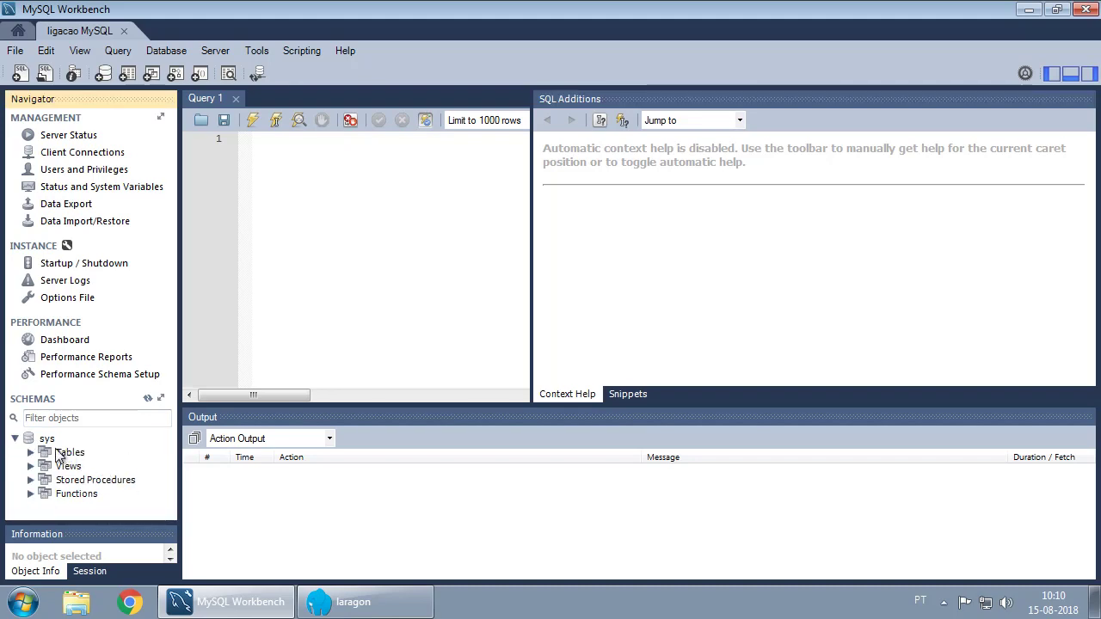
pyautogui.click(14, 439)
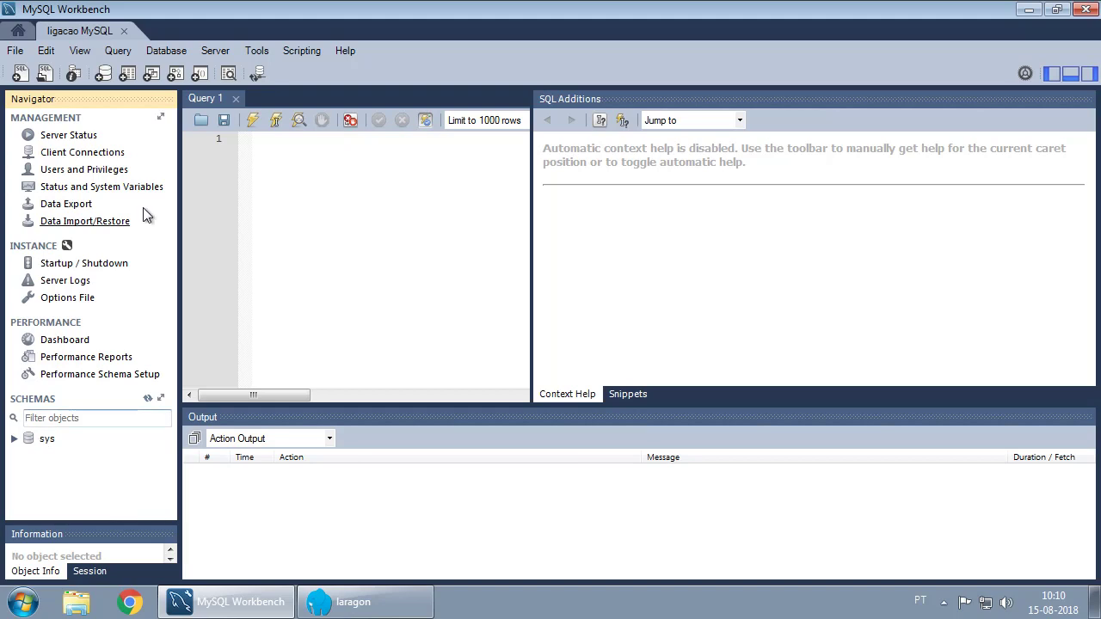
# Look over the database commands and the Connect to Database form, and cancel the form.
pyautogui.click(169, 55)
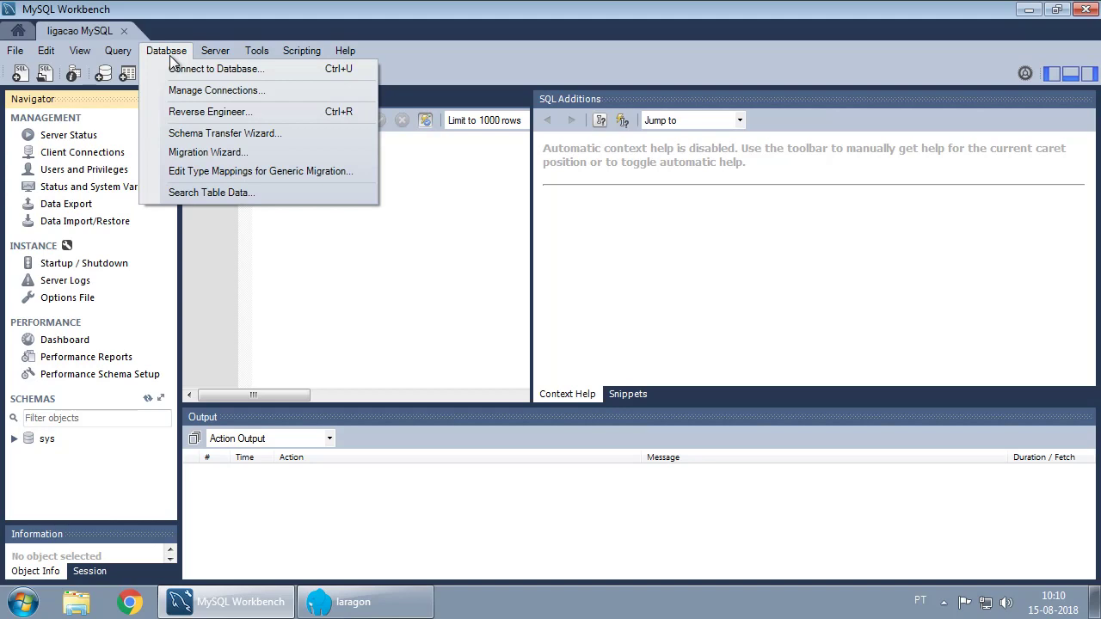
pyautogui.click(189, 53)
pyautogui.click(181, 57)
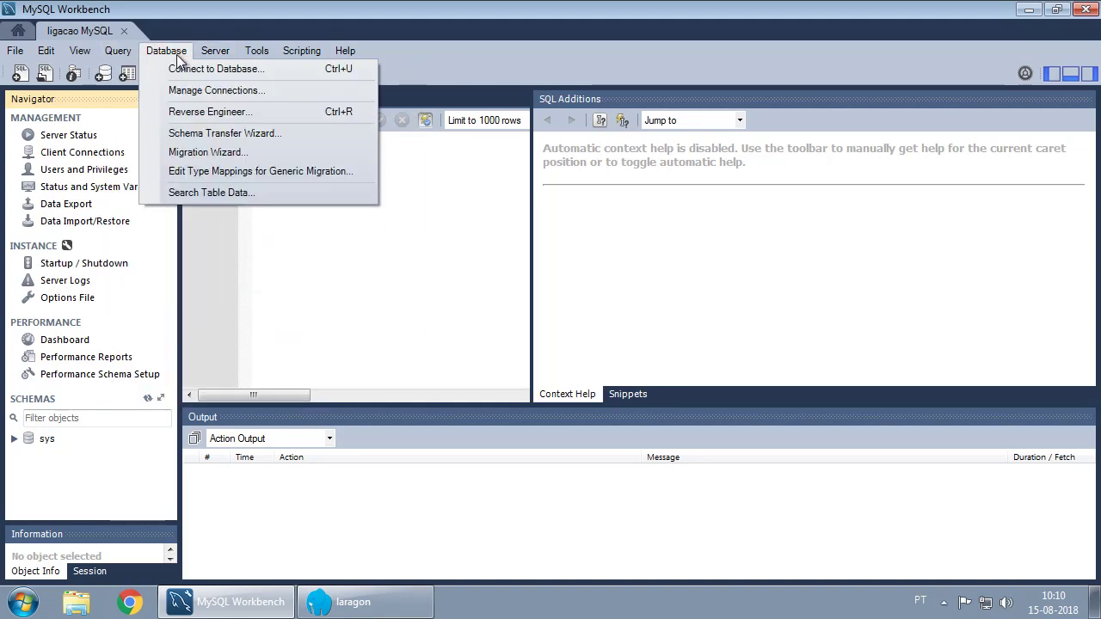
pyautogui.click(197, 68)
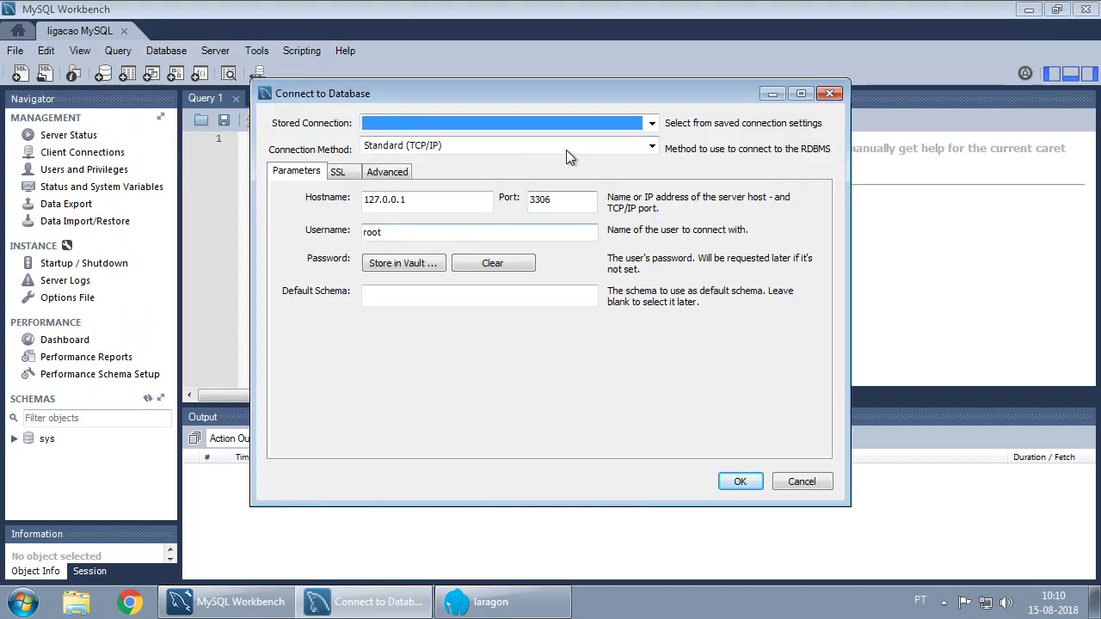
pyautogui.click(801, 482)
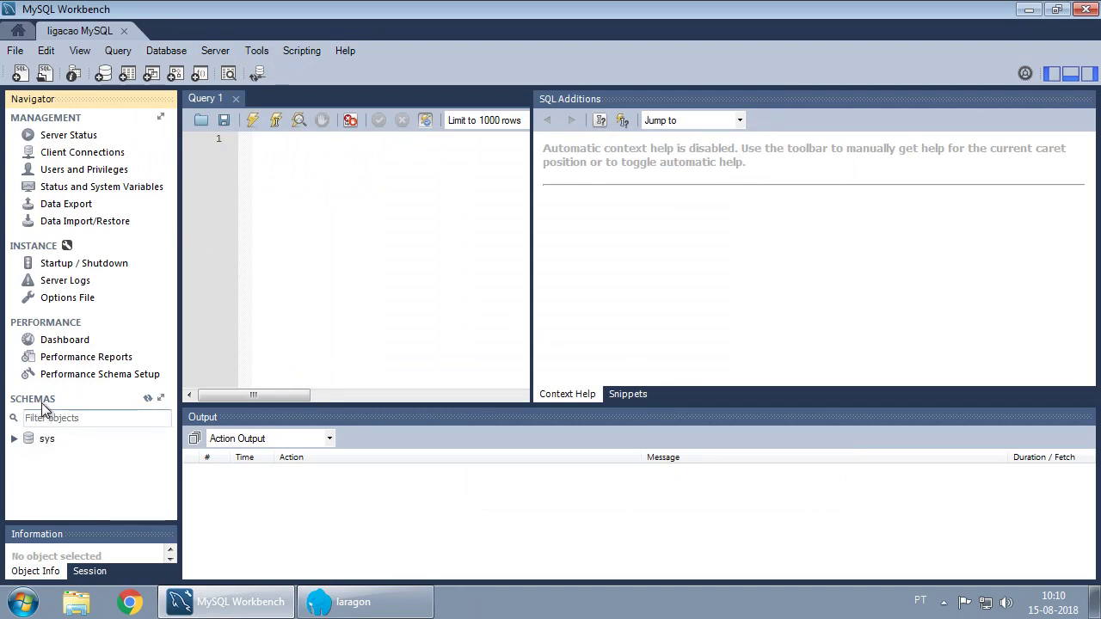
# Examine the commands available for the sys schema, including Create Schema, and dismiss them without choosing any.
pyautogui.rightClick(47, 441)
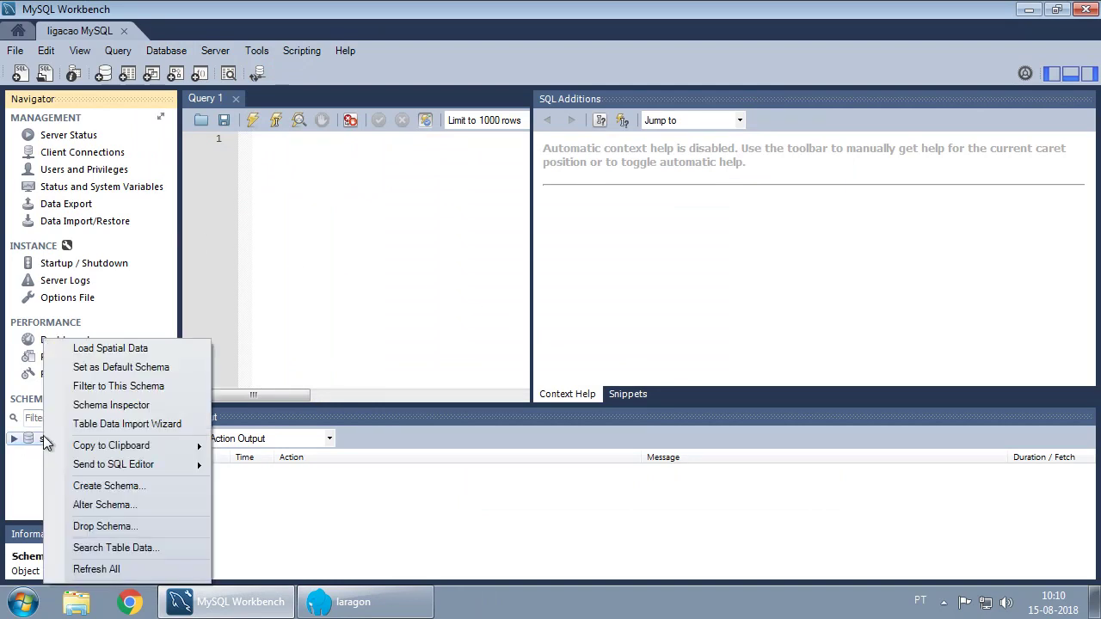
pyautogui.click(319, 283)
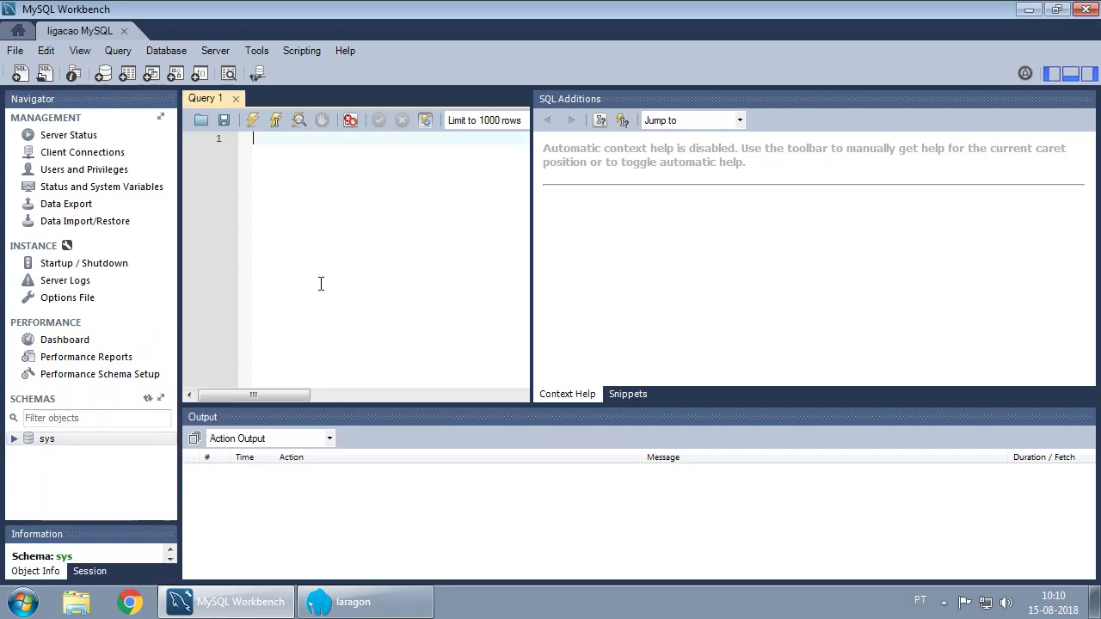
pyautogui.rightClick(80, 441)
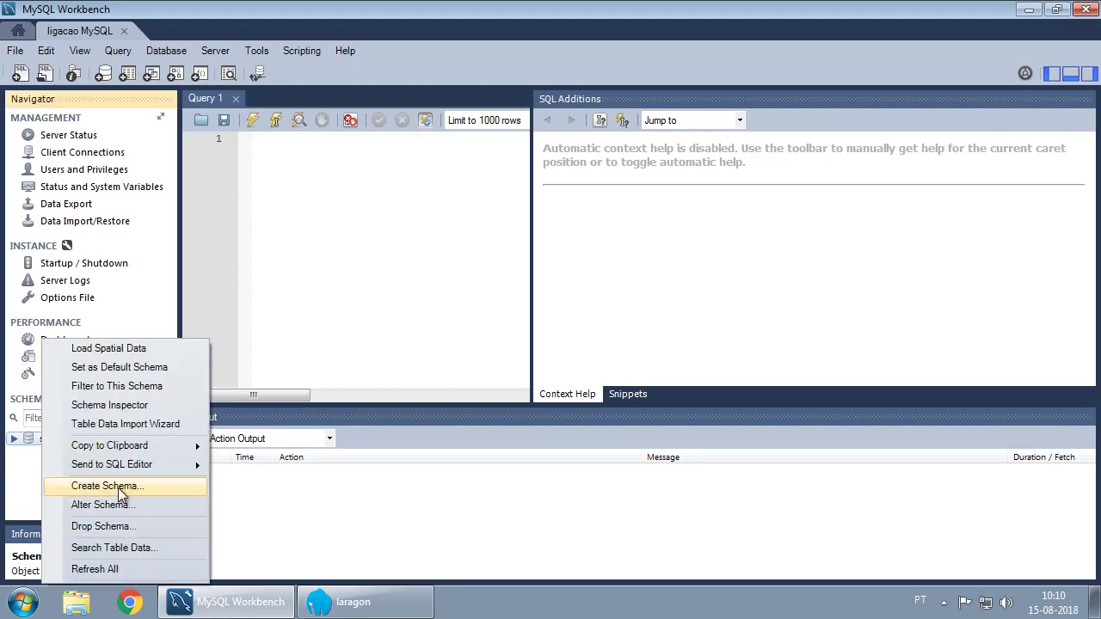
pyautogui.click(369, 235)
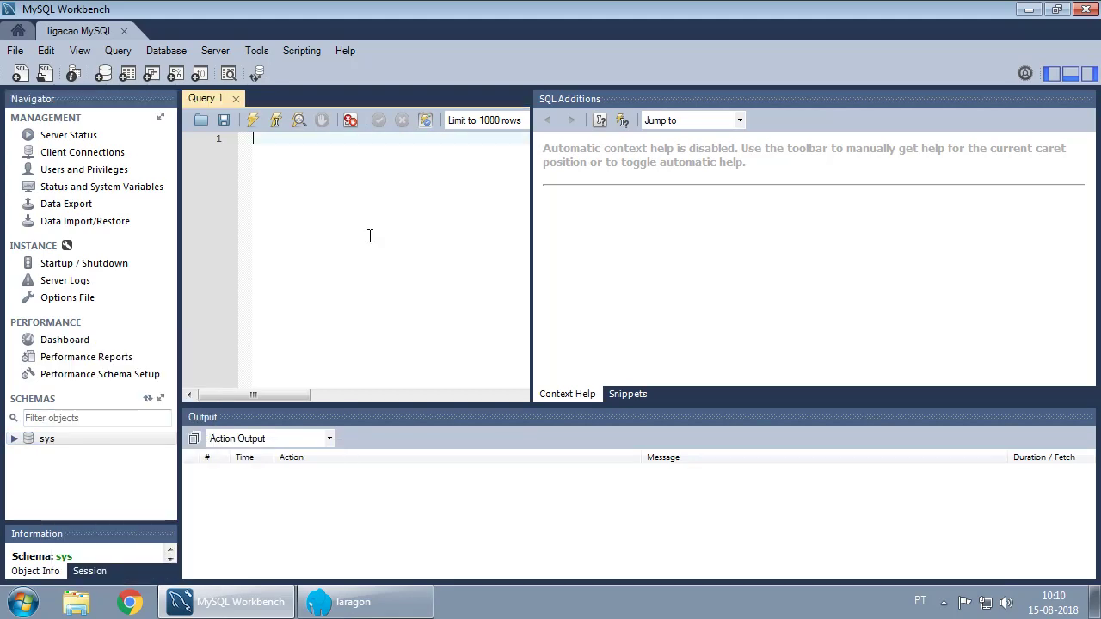